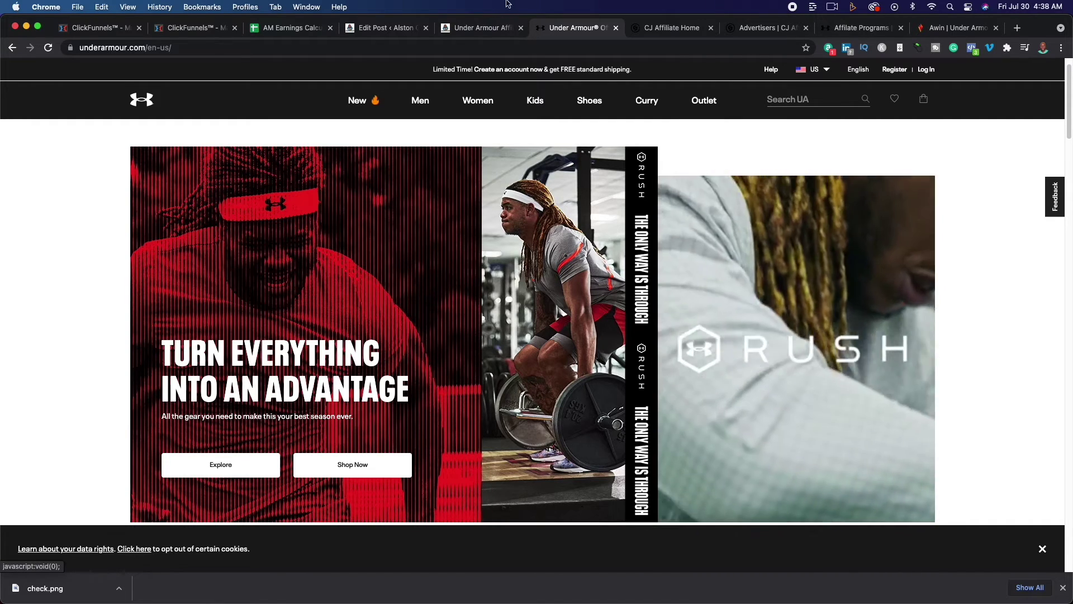
Switch to the 'Under Armour Affiliate Program The Ultimate Guide' article and select the start of its title
click(478, 30)
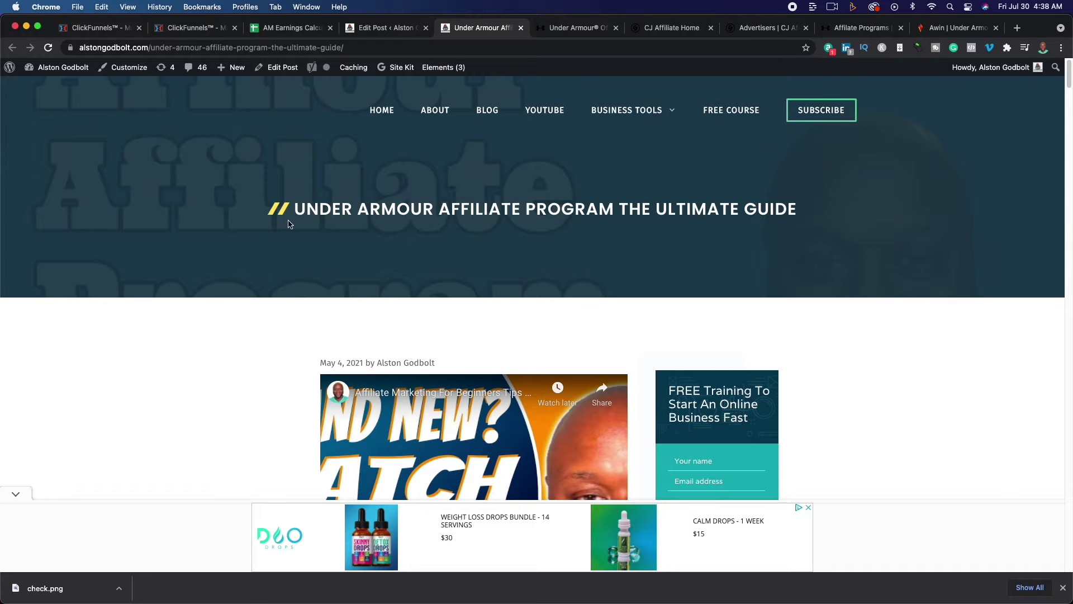
drag(290, 225, 592, 237)
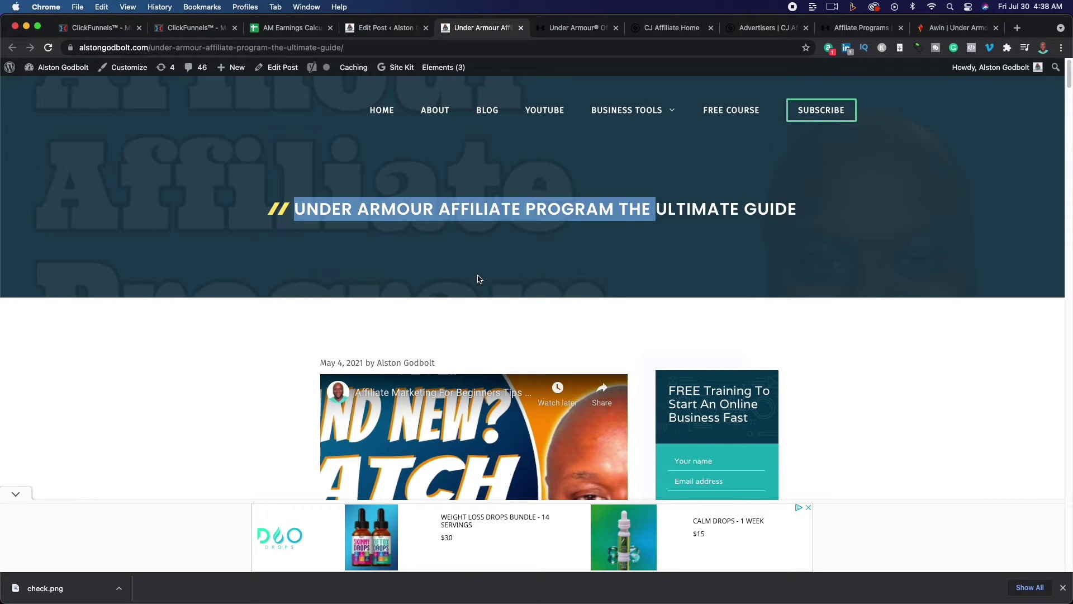
Return to the Under Armour home page and scroll through it
click(562, 31)
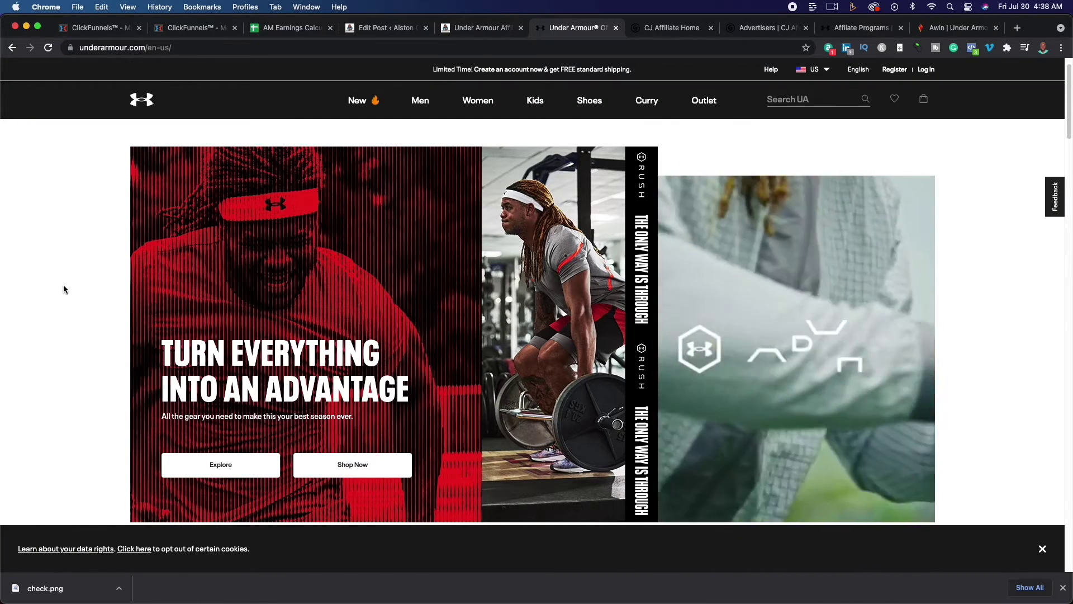
scroll(91, 282, down, 5)
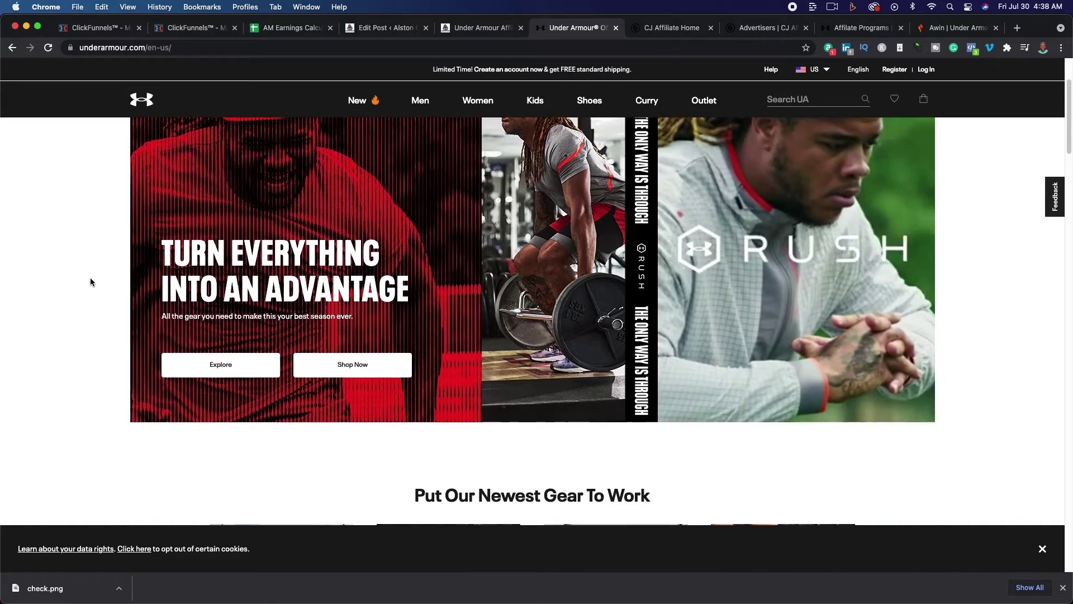
scroll(91, 282, down, 5)
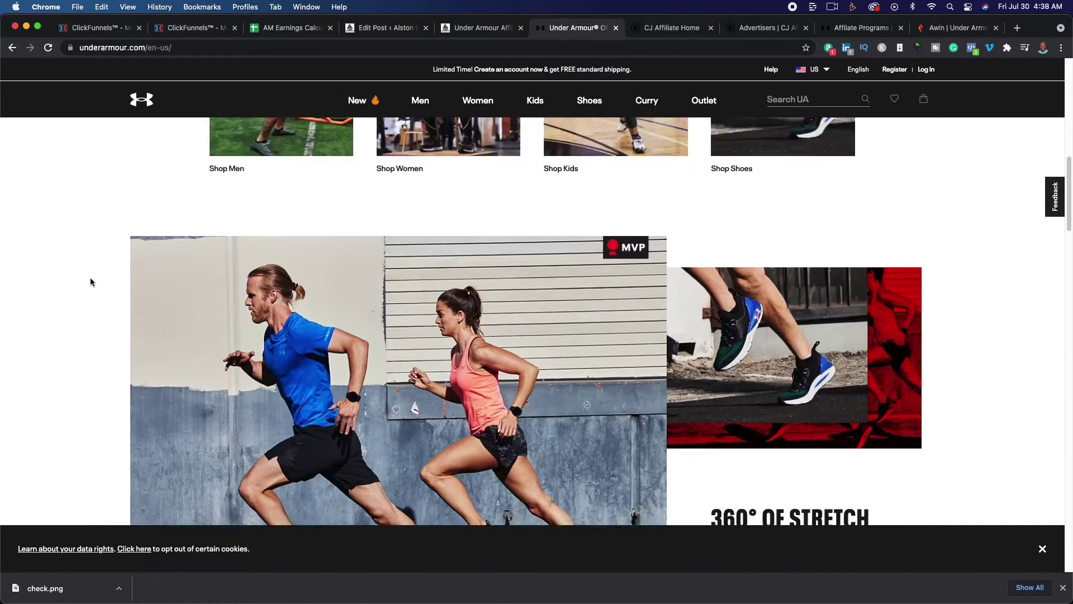
scroll(92, 282, up, 10)
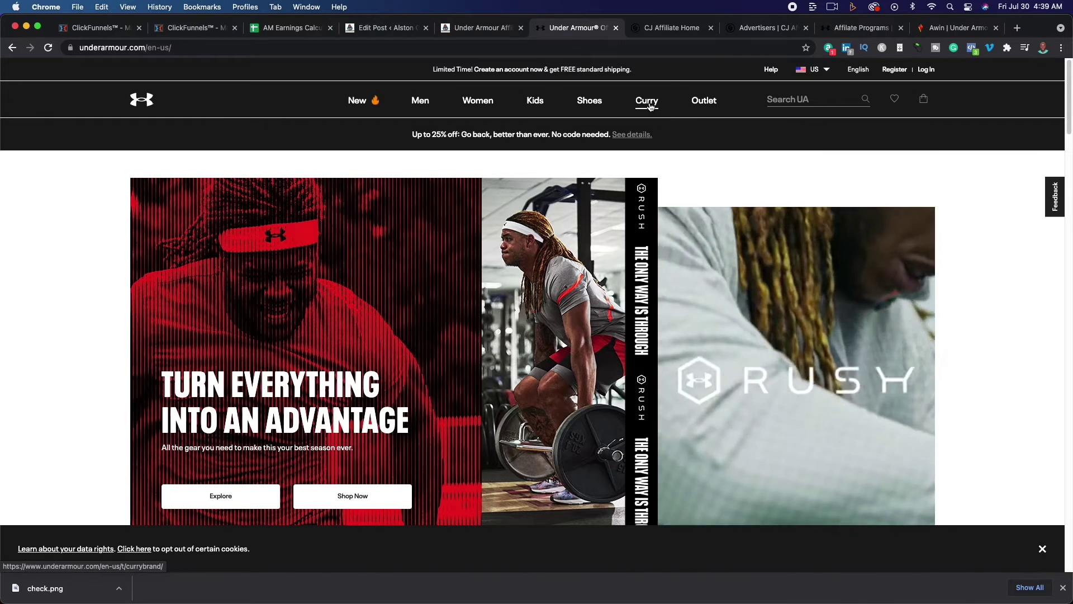
Open the Curry Brand page and scroll through its content
click(652, 106)
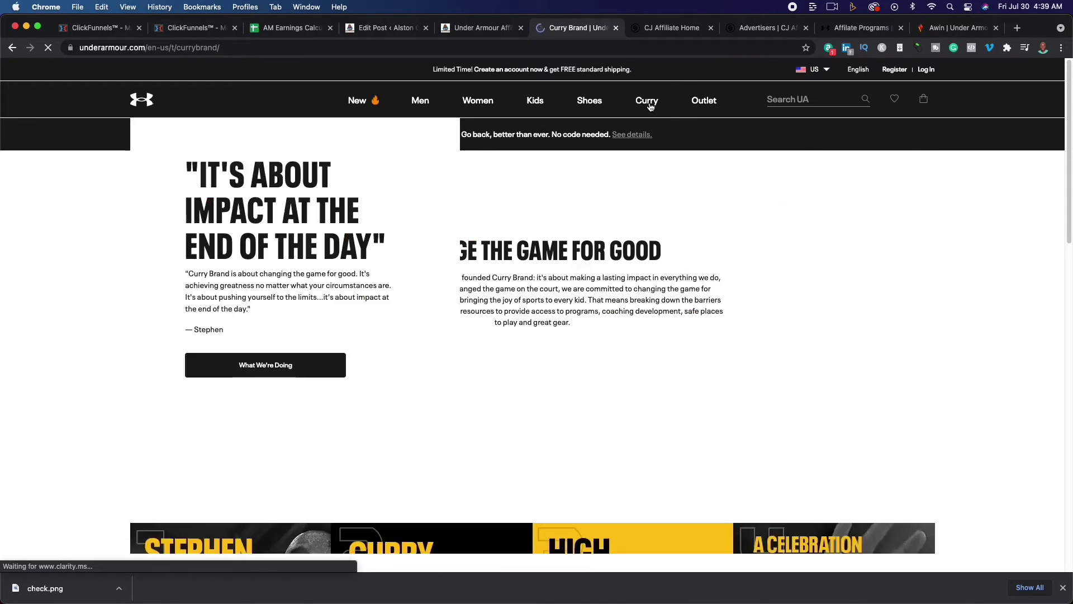
scroll(506, 269, down, 5)
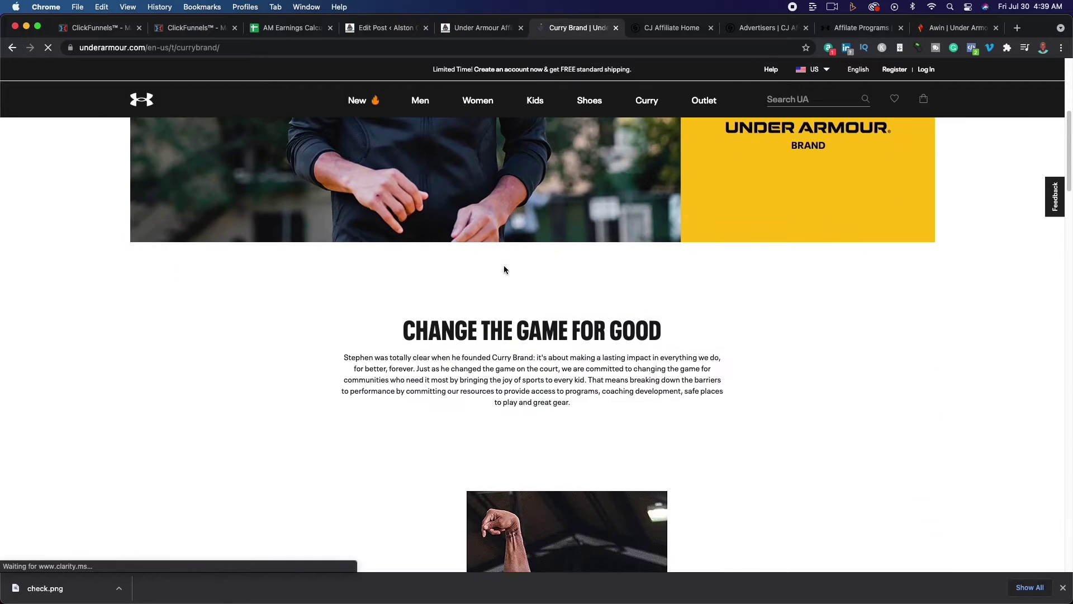
scroll(506, 269, down, 5)
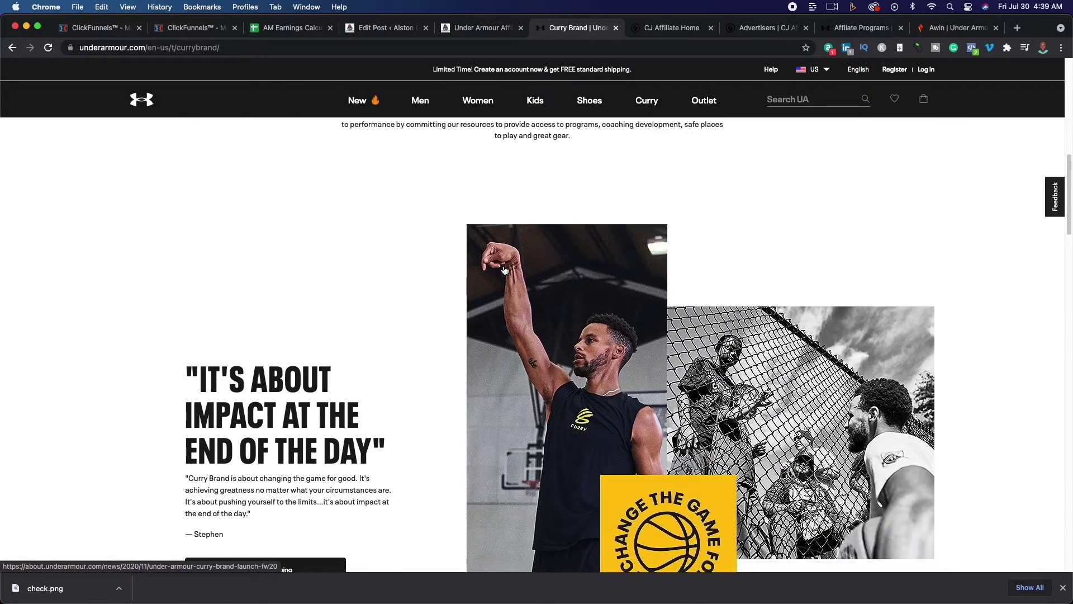
scroll(505, 270, down, 5)
scroll(505, 270, up, 5)
scroll(505, 270, up, 10)
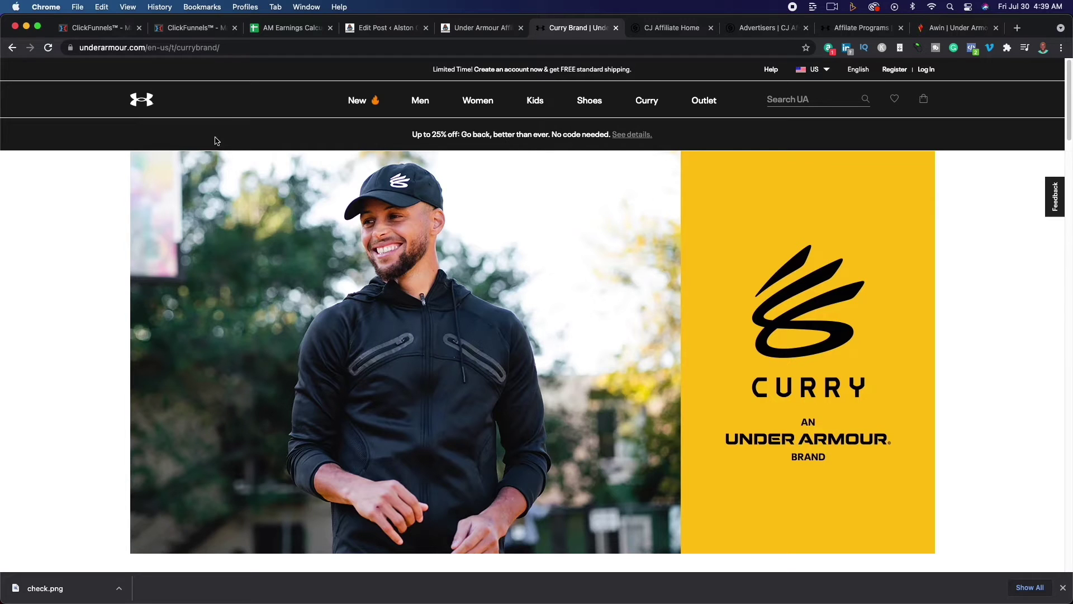
Show Awin's Under Armour US profile with its 5% commission and 30-day cookie
click(957, 27)
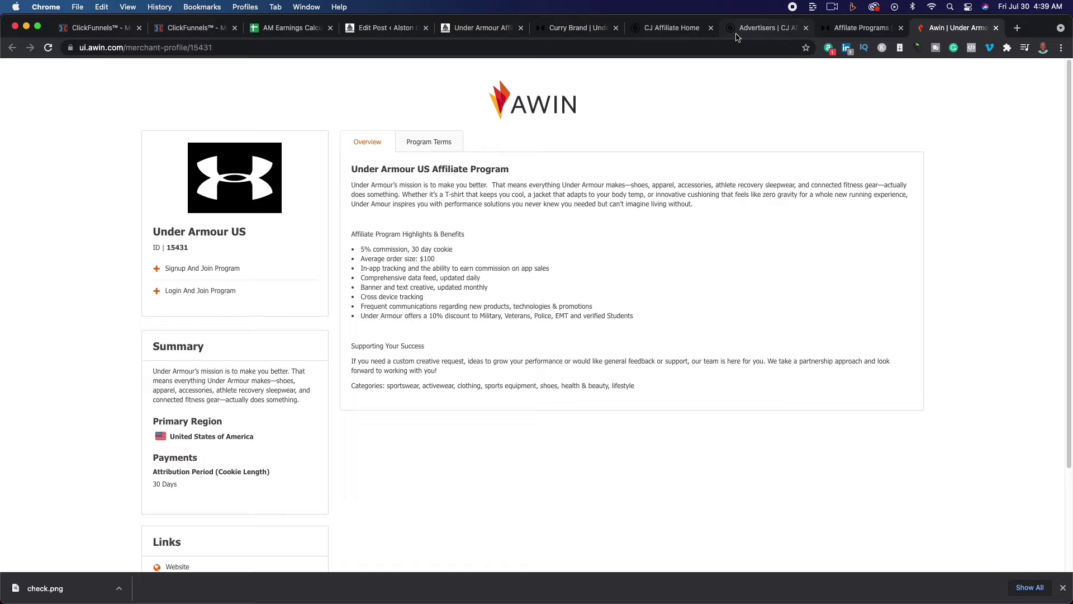
Glance over the Under Armour Affiliate Programs, CJ advertisers and CJ Affiliate home tabs
click(862, 30)
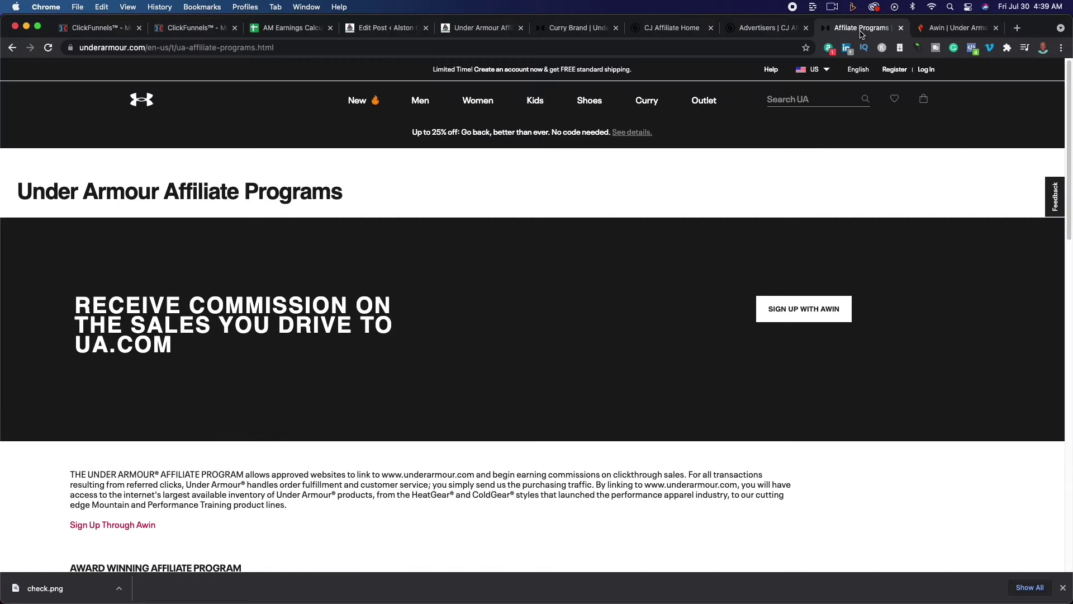
click(761, 29)
click(674, 28)
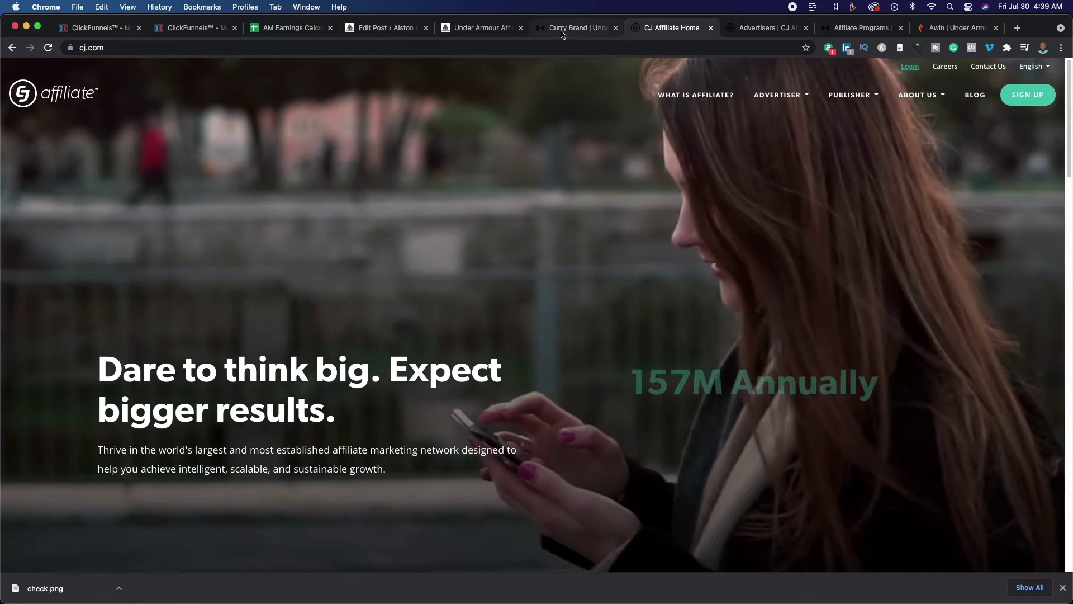
From the Curry page, open the New Arrivals listing of 548 items and scroll the grid
click(562, 32)
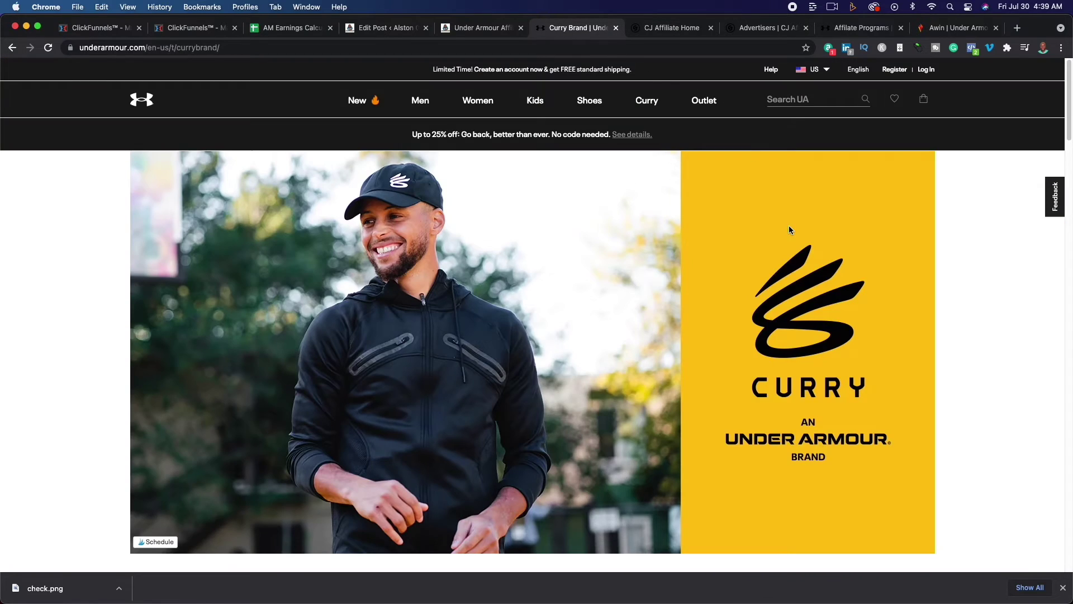
scroll(790, 229, down, 10)
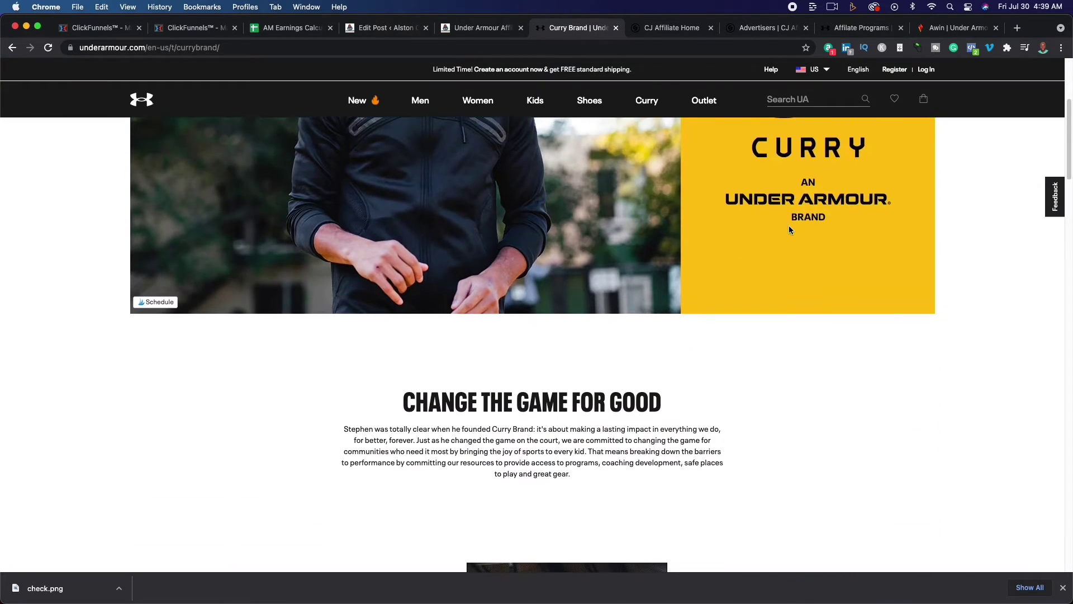
scroll(790, 229, up, 6)
scroll(789, 229, up, 4)
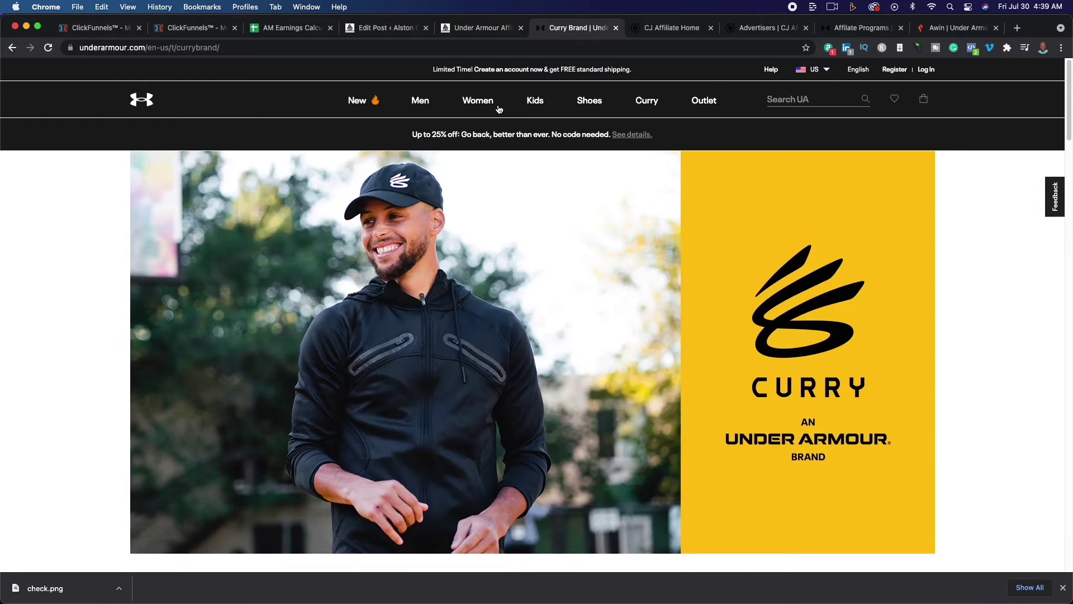
click(350, 103)
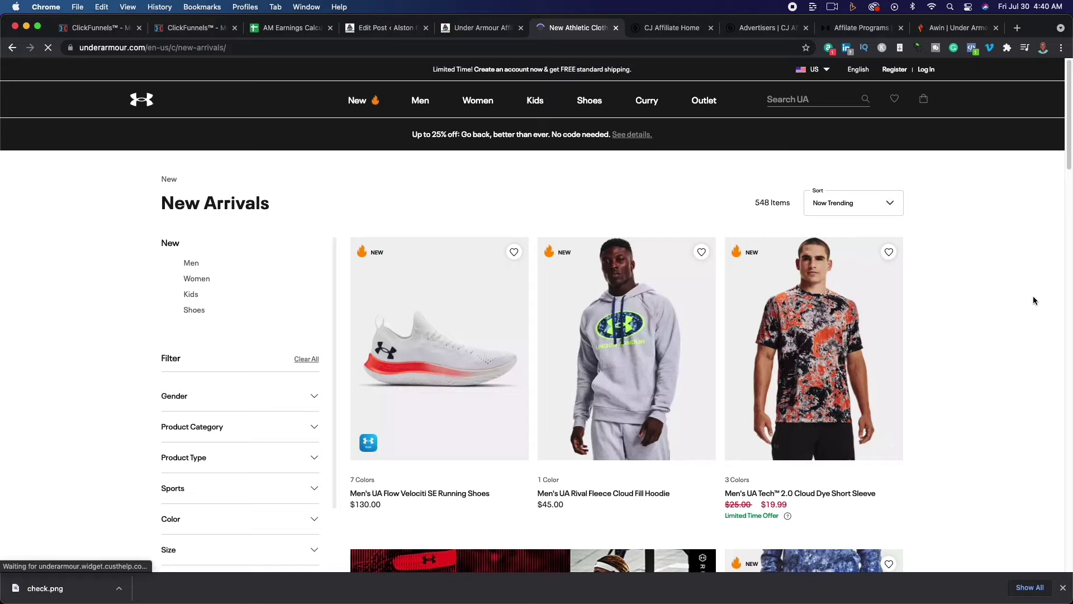
scroll(926, 319, down, 4)
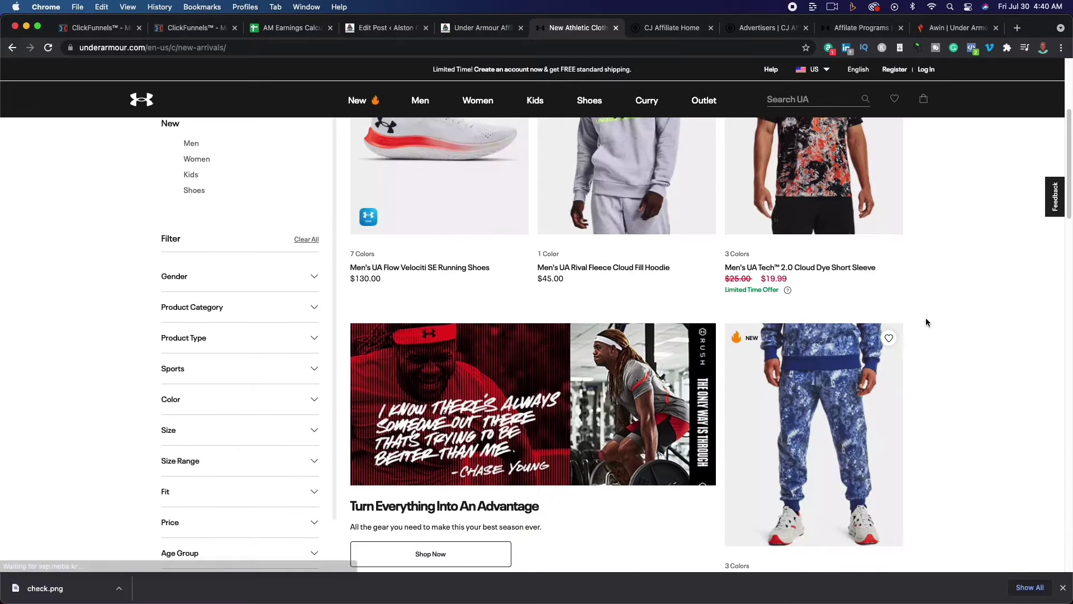
scroll(926, 322, down, 5)
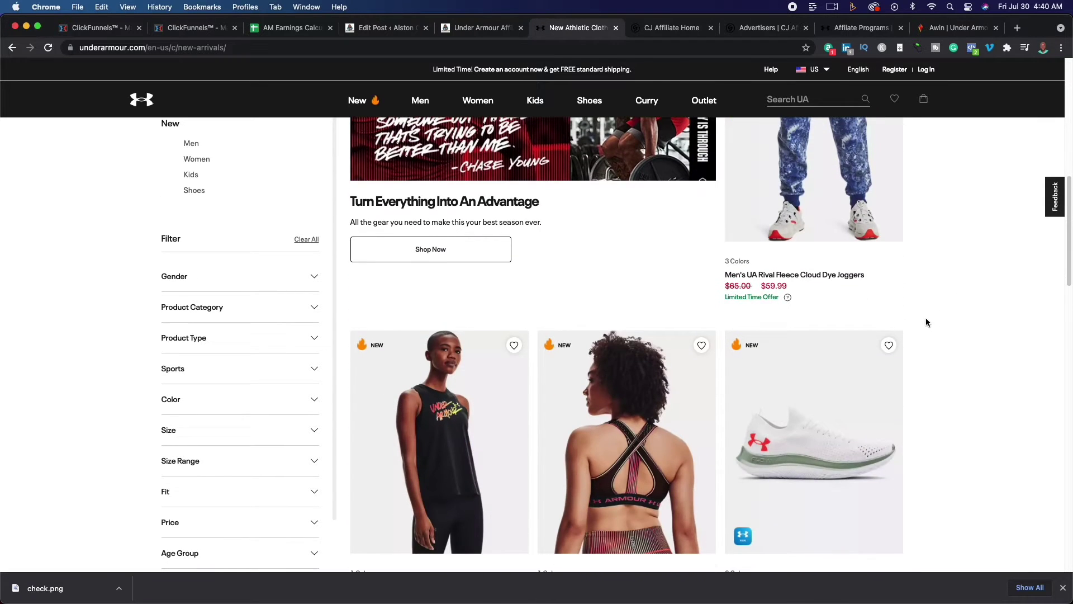
scroll(925, 322, down, 5)
scroll(926, 322, up, 15)
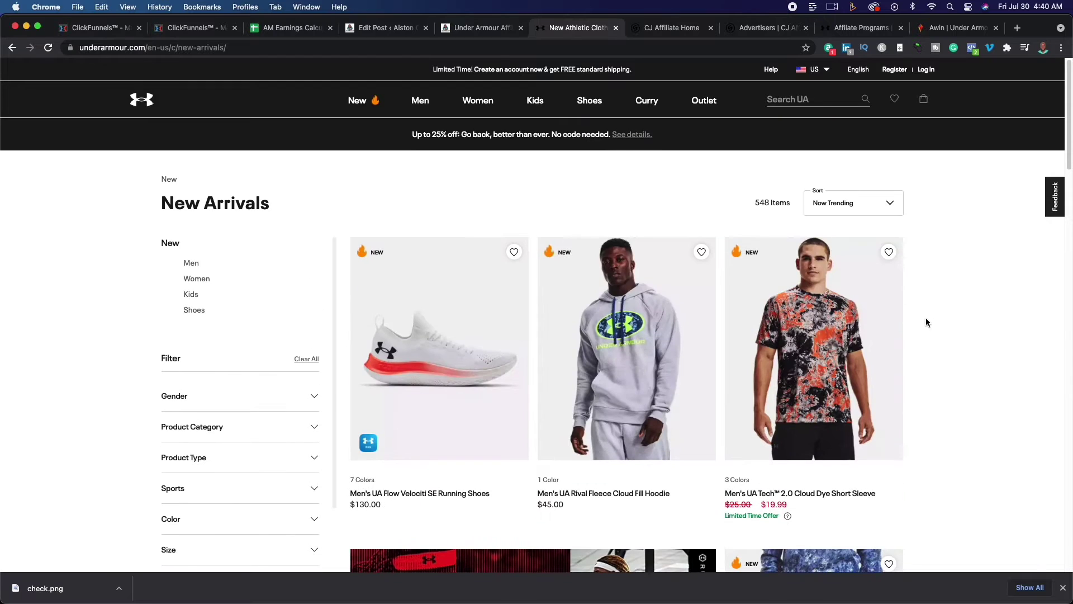
Open YouTube in a new tab and click into its search box
click(1017, 28)
text(y)
key(Return)
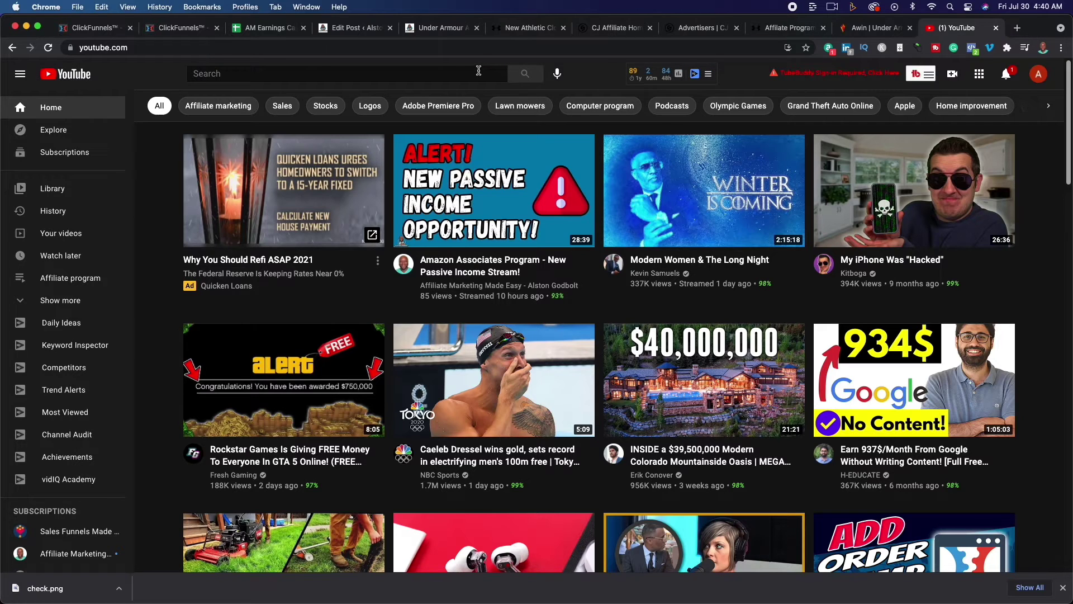
click(478, 71)
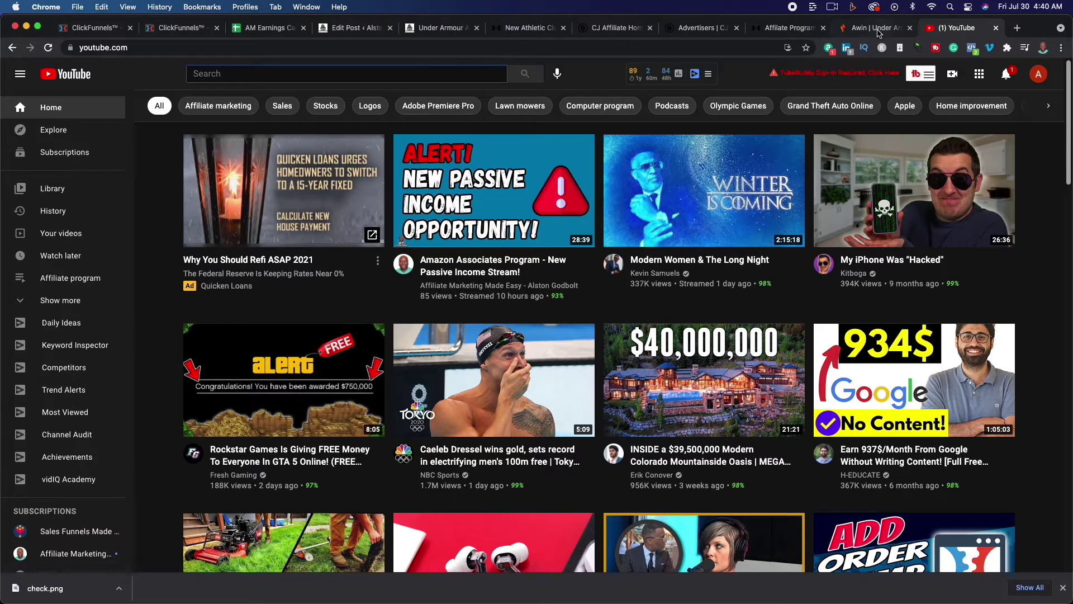
Open the Men's UA Flow Velociti SE Running Shoes page from New Arrivals and copy its name
click(788, 29)
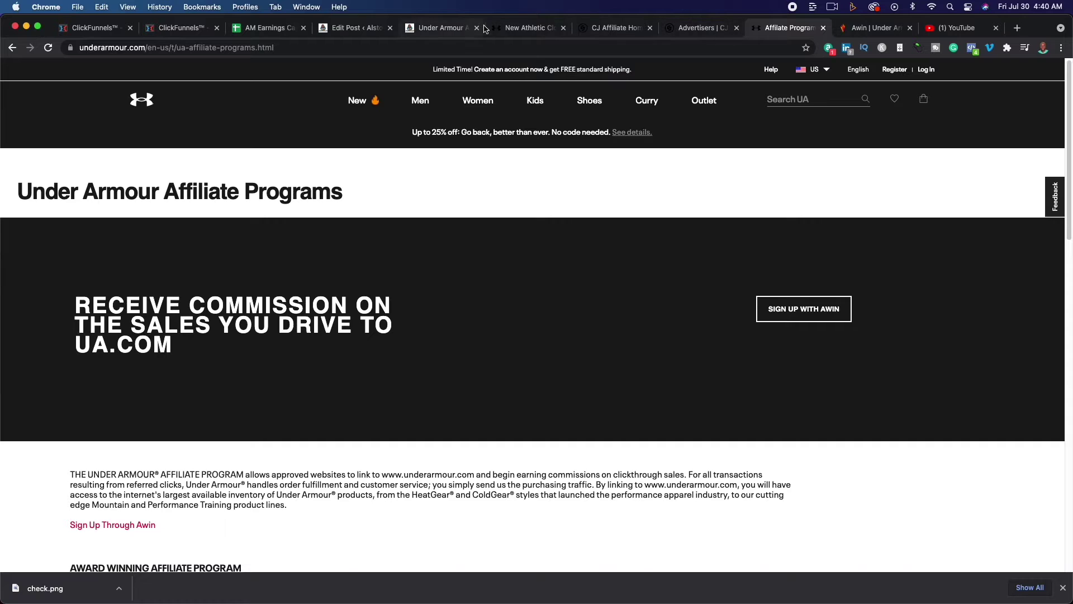
click(510, 29)
scroll(465, 305, down, 3)
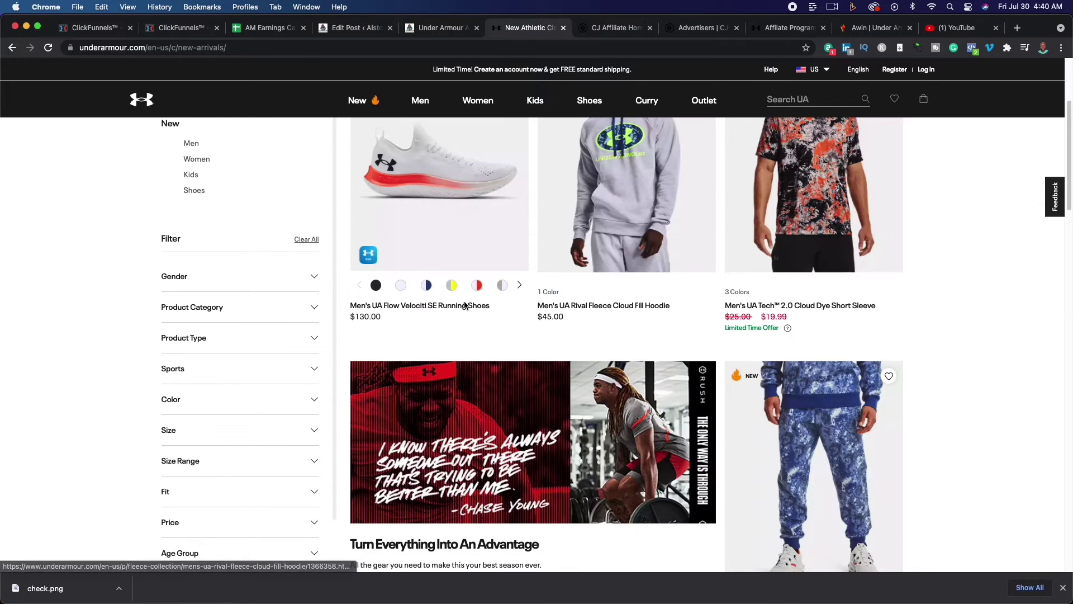
click(370, 305)
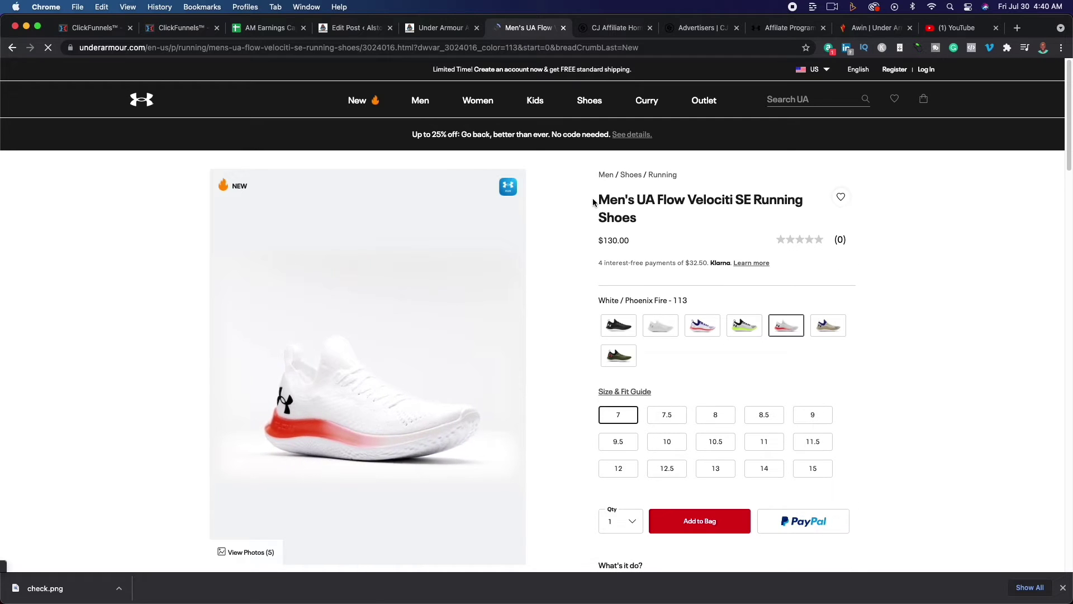
drag(592, 198, 751, 204)
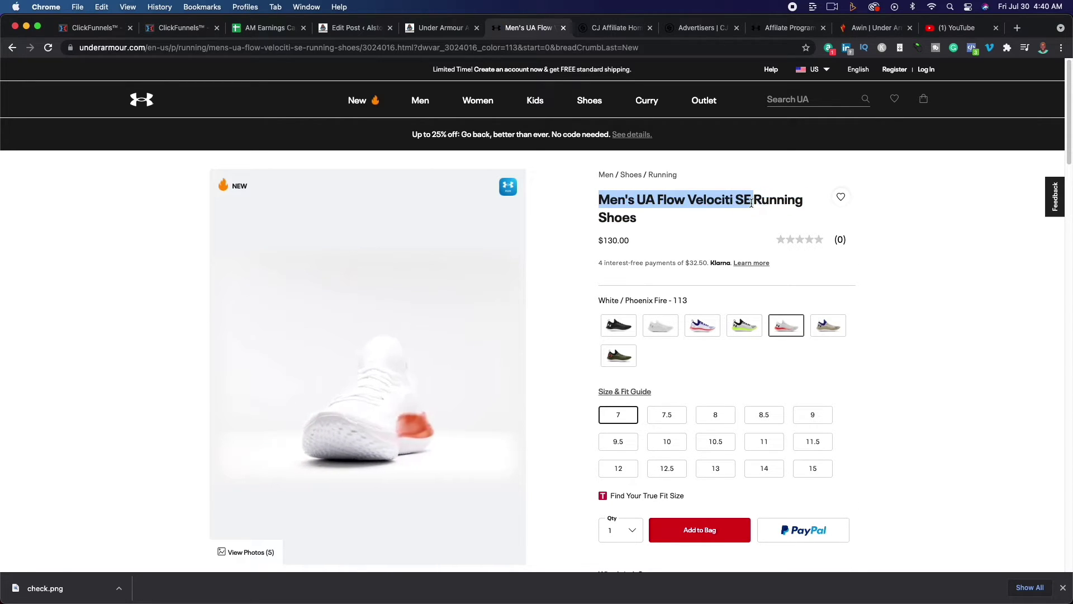
right_click(690, 199)
Search YouTube for "Men's UA Flow Velociti SE" and scroll through the review videos
click(706, 223)
key(super+9)
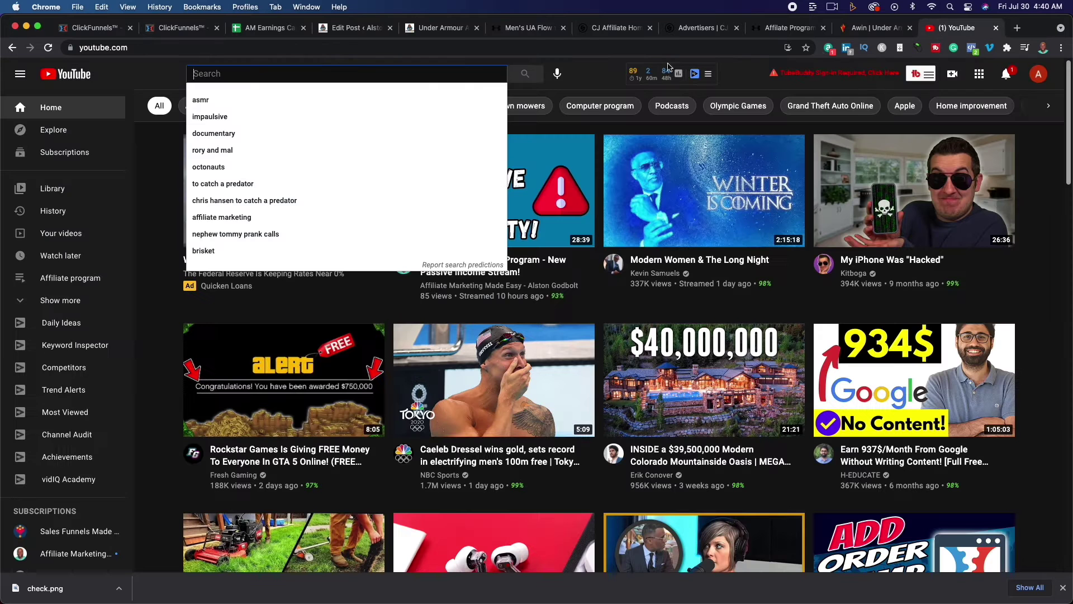
key(super+v)
key(Return)
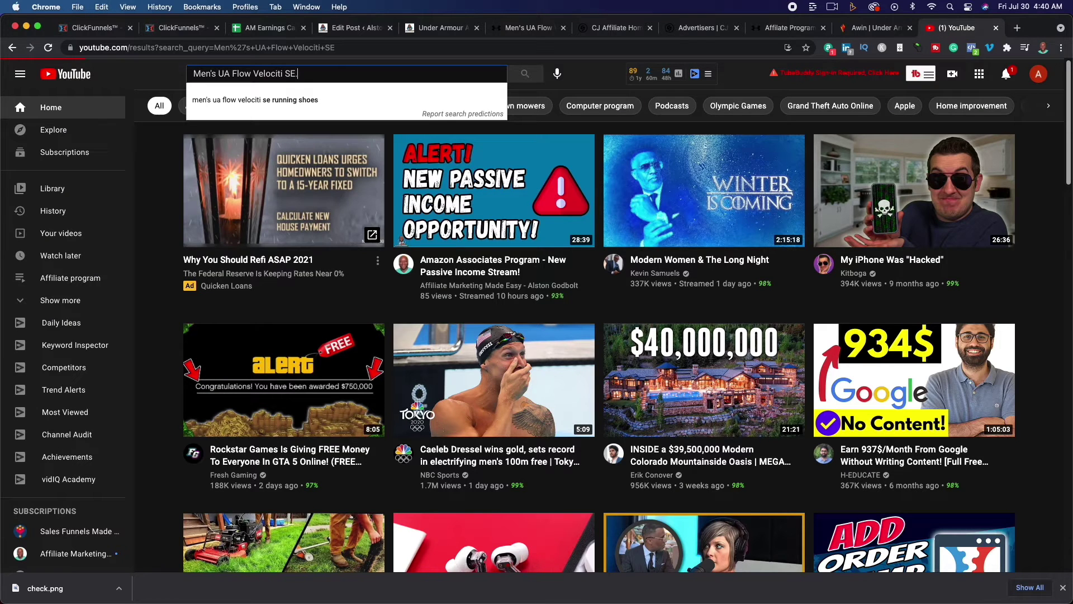
scroll(248, 285, down, 2)
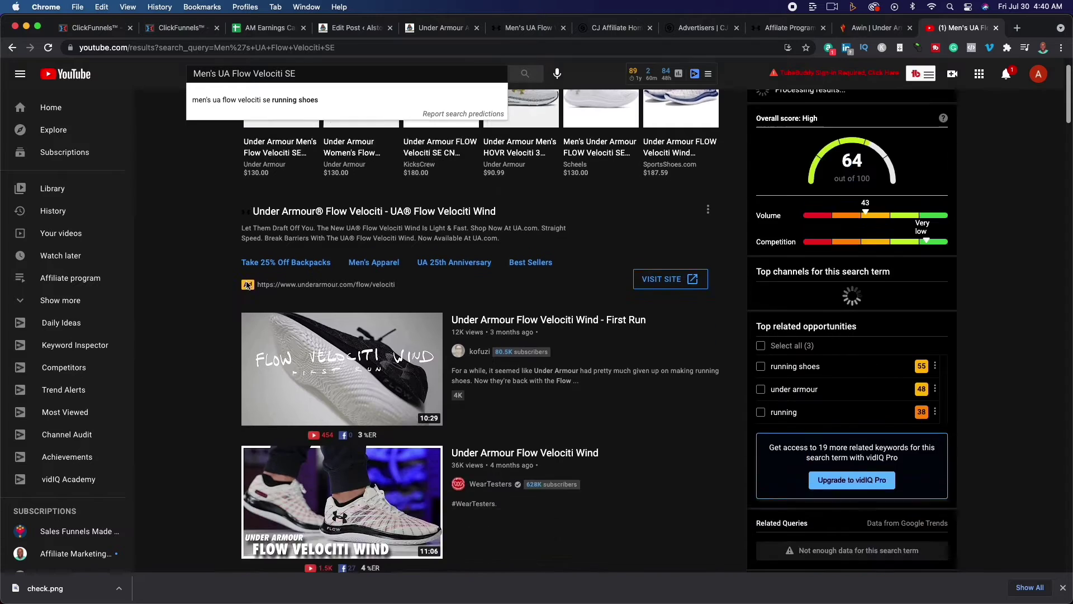
scroll(249, 285, down, 5)
scroll(254, 285, up, 3)
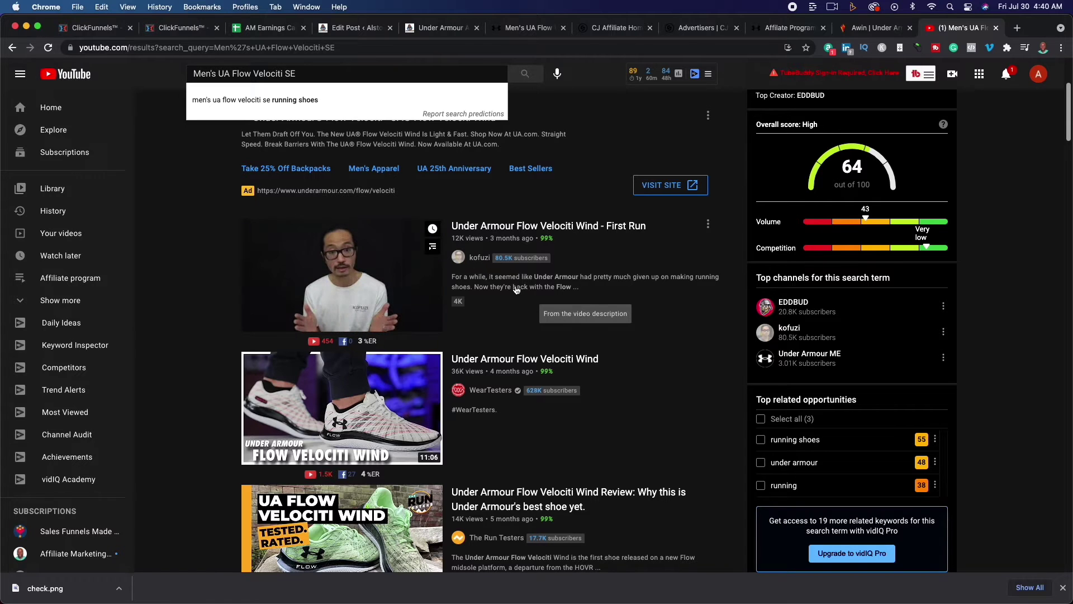
scroll(535, 352, down, 3)
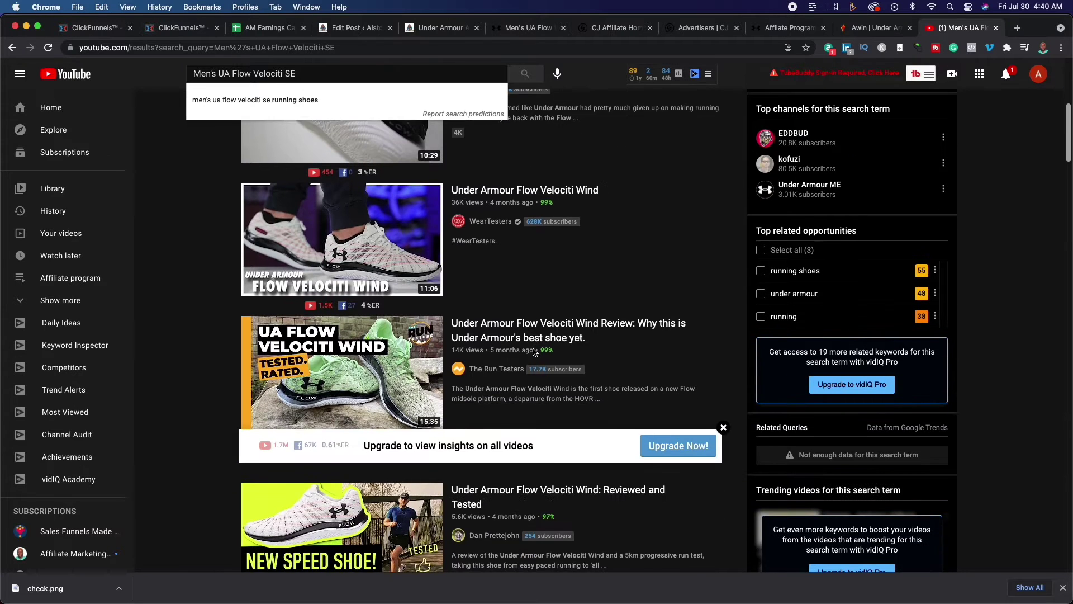
scroll(535, 351, down, 3)
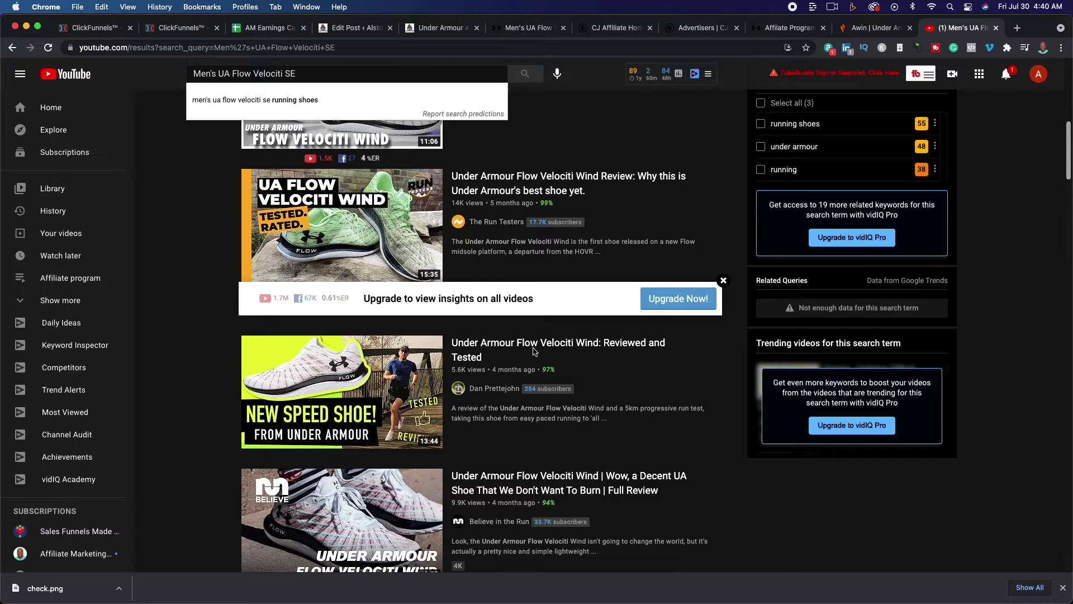
scroll(535, 351, down, 6)
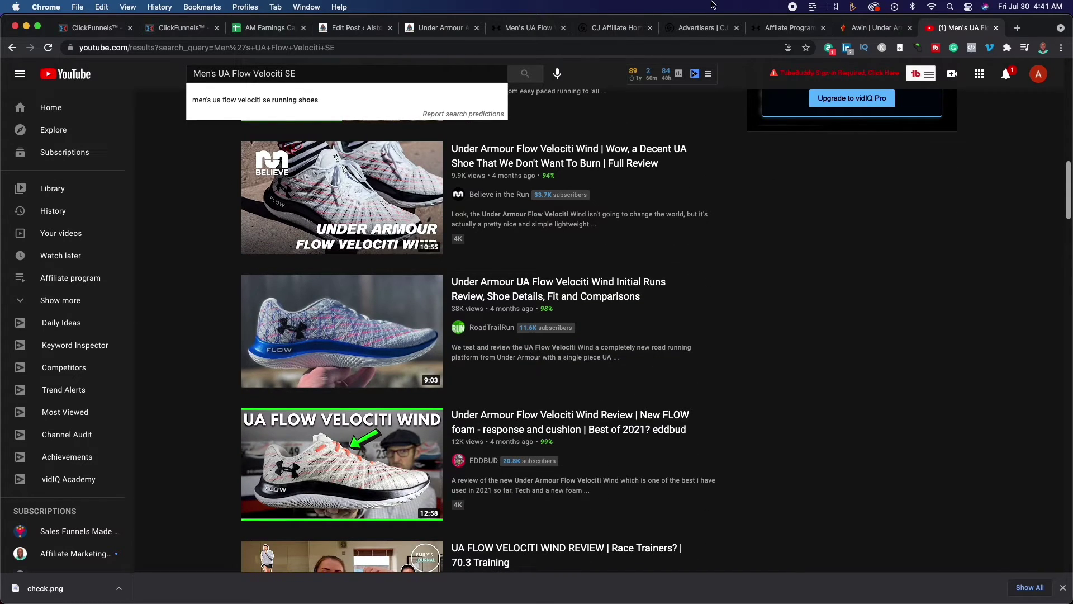
Go from the Flow Velociti shoe page back to New Arrivals and bring up the Men menu
click(438, 31)
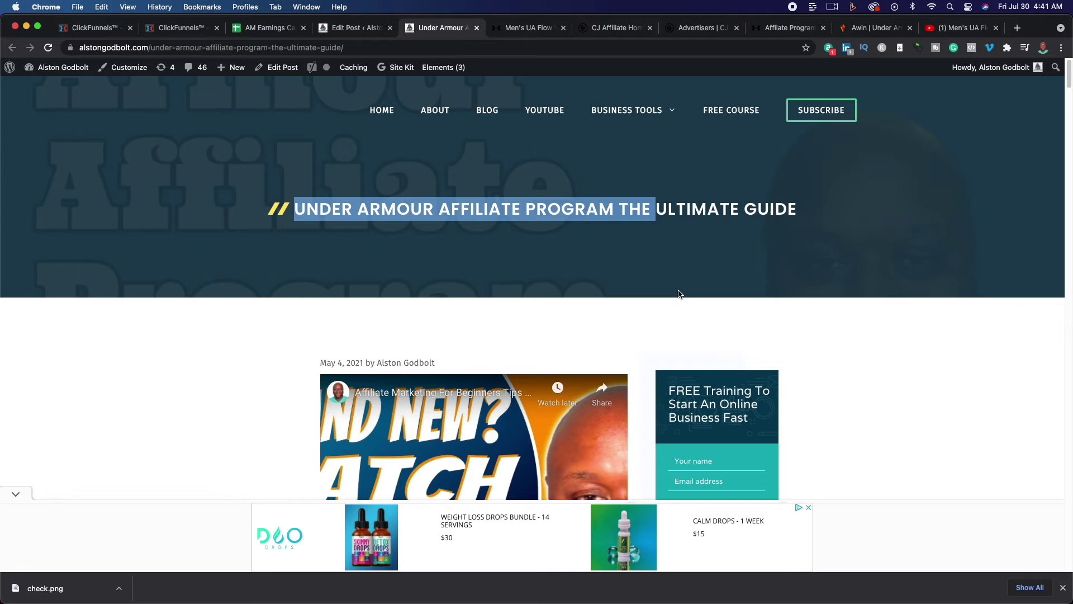
click(528, 31)
scroll(652, 290, down, 5)
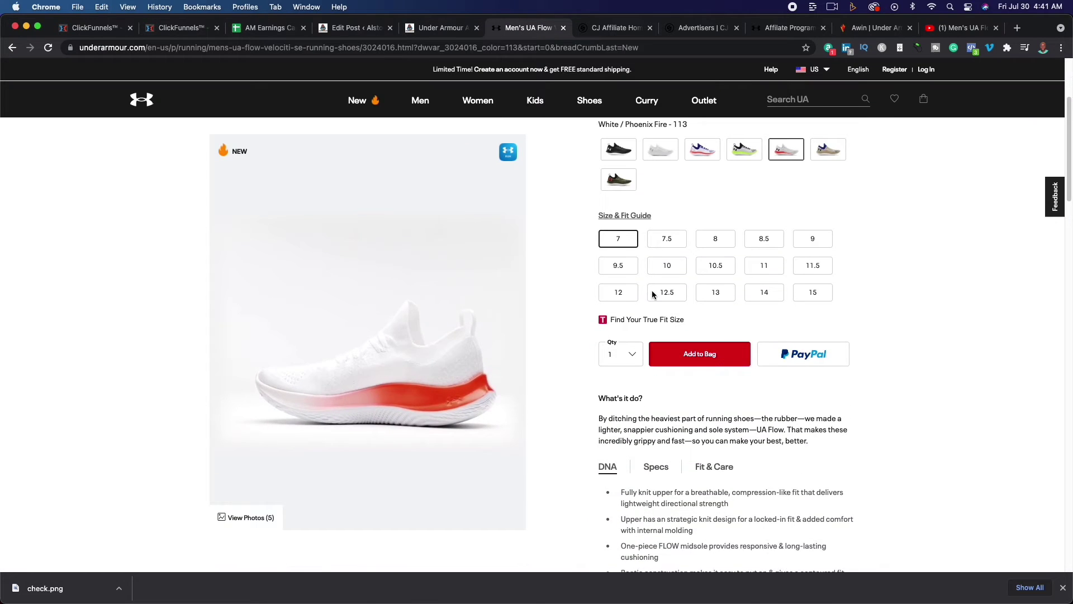
click(13, 49)
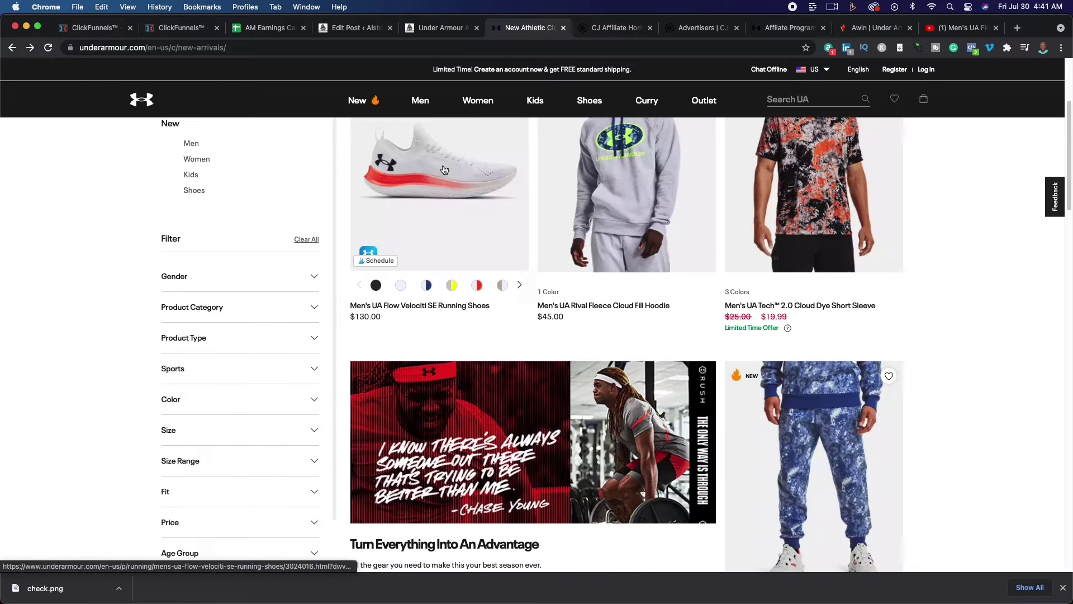
mouse_move(417, 100)
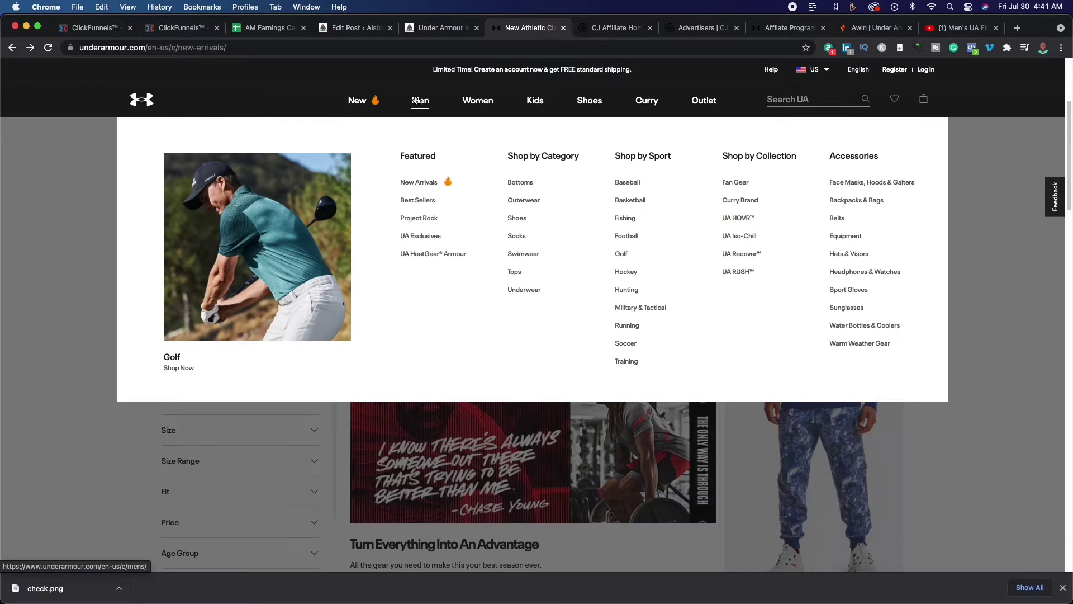
Open the men's Hunting Clothes & Gear listing (65 items) under Shop by Sport and scroll it
click(629, 290)
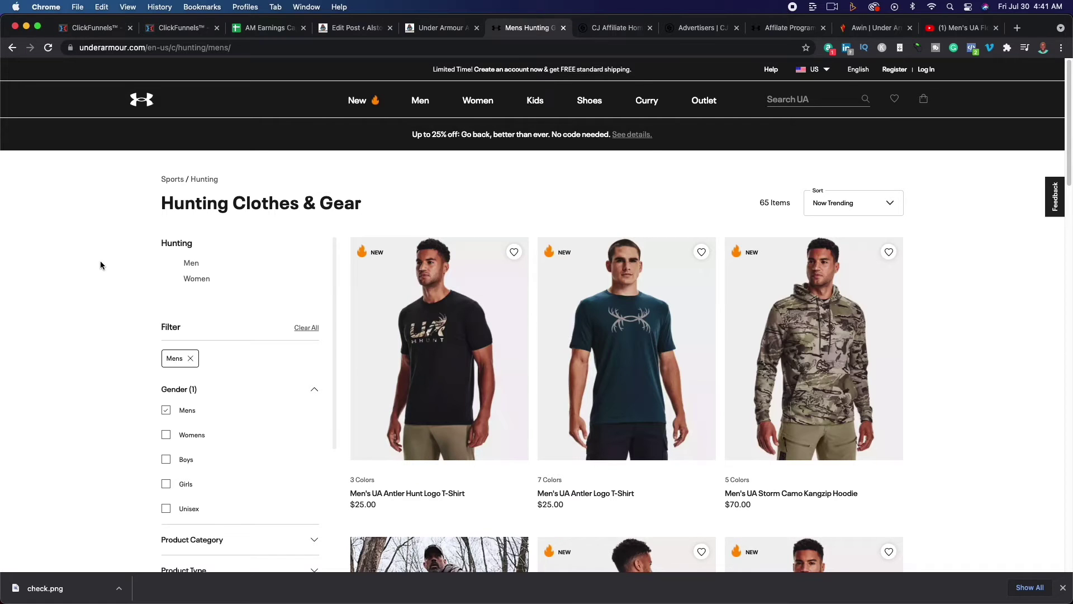
scroll(99, 261, down, 3)
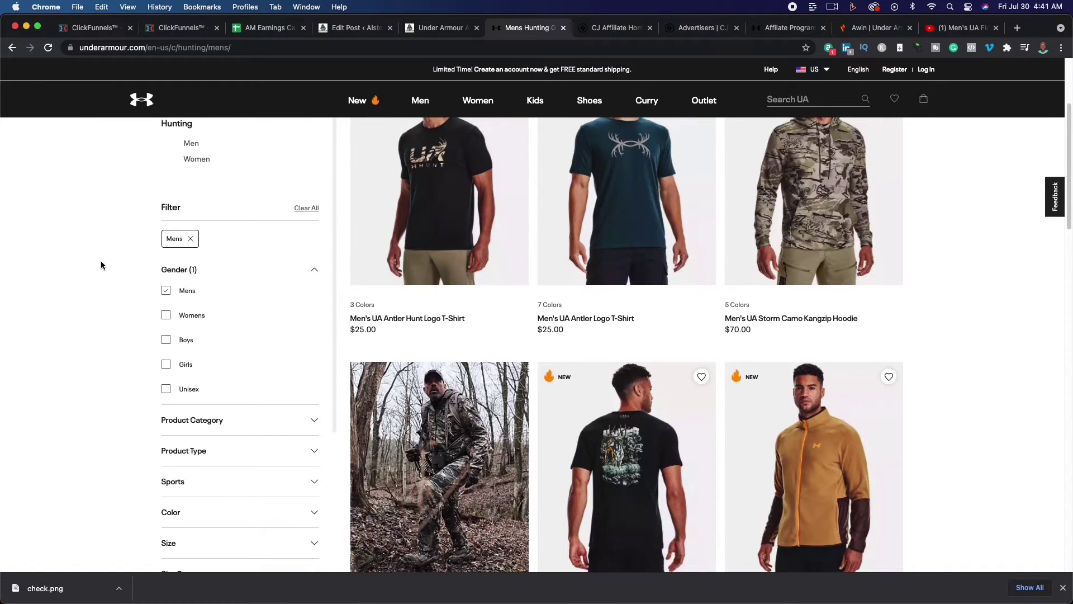
scroll(100, 263, up, 3)
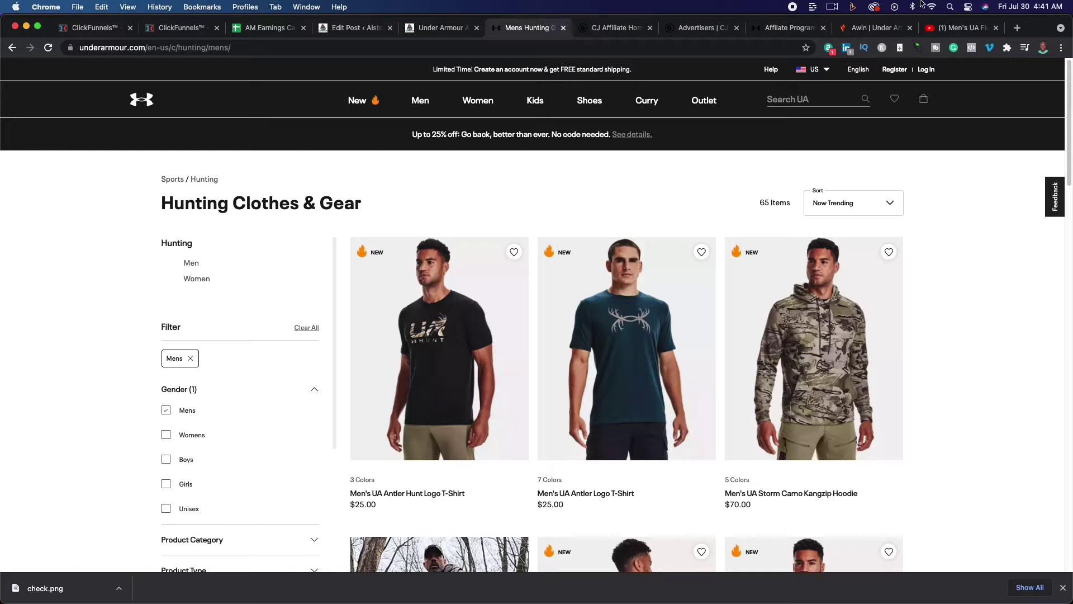
Replace the YouTube query with a search for "hunting apparel"
click(959, 28)
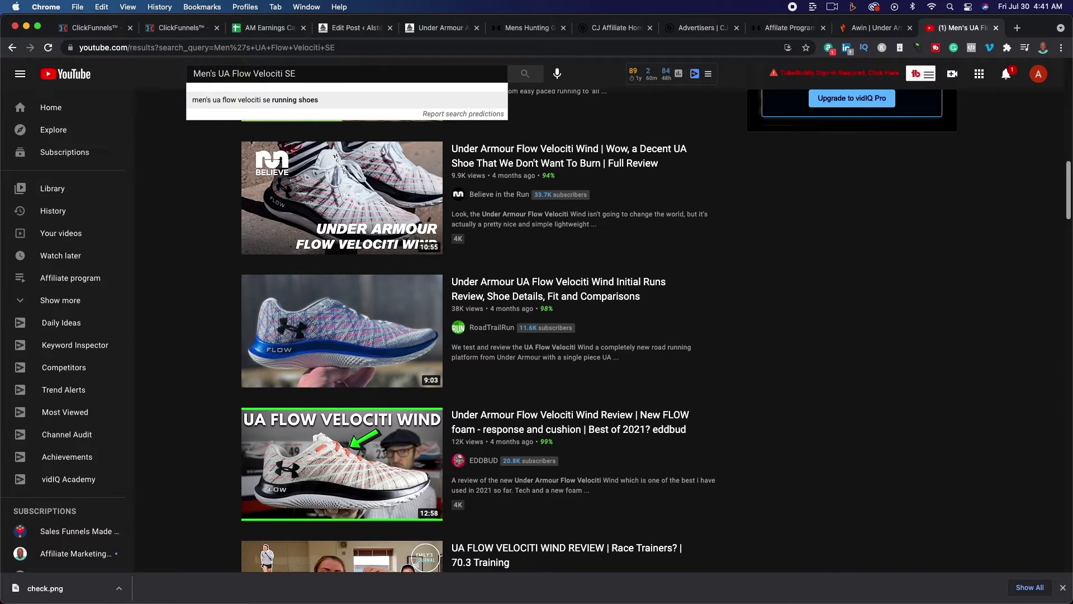
click(255, 99)
triple_click(350, 75)
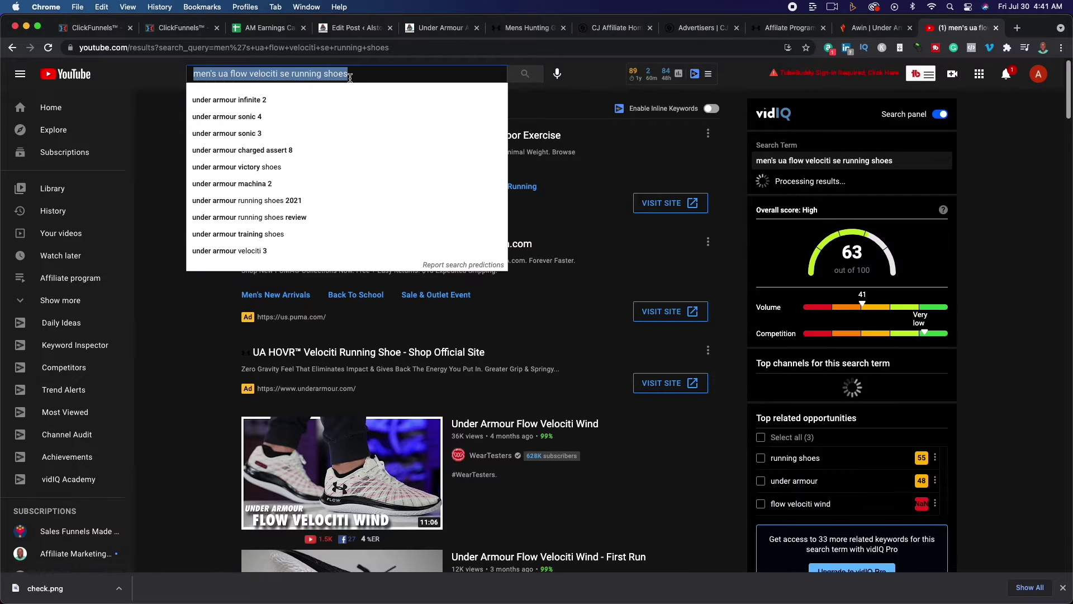
text(huntin)
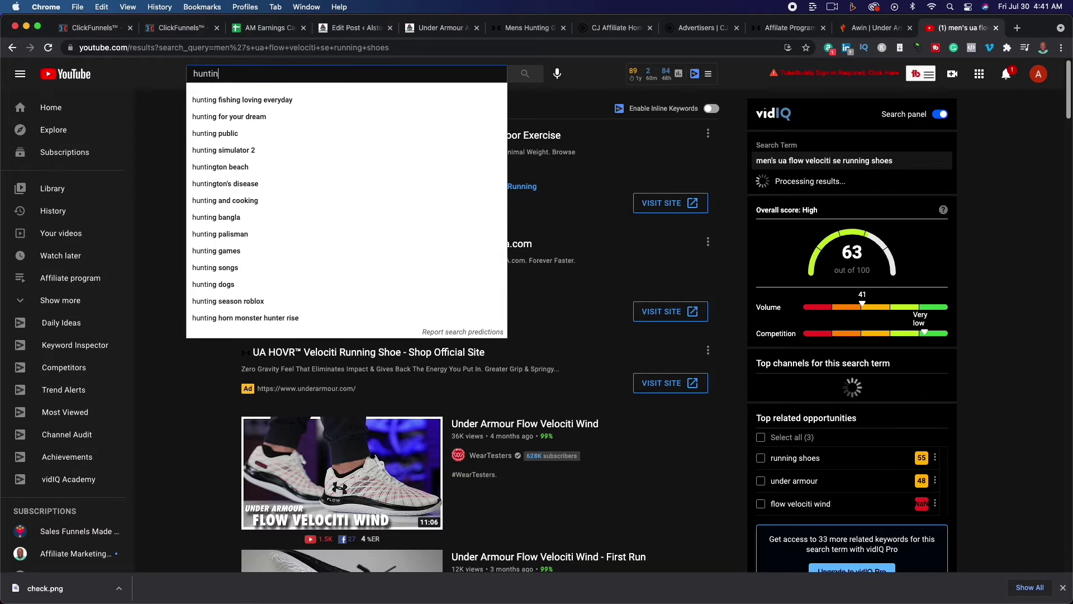
text(g app)
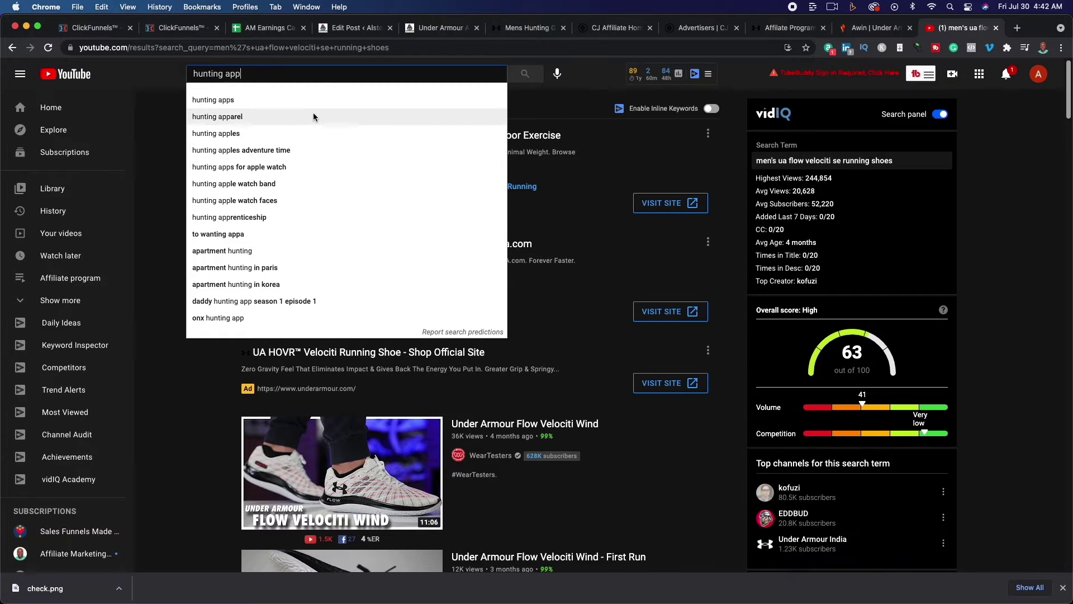
click(313, 116)
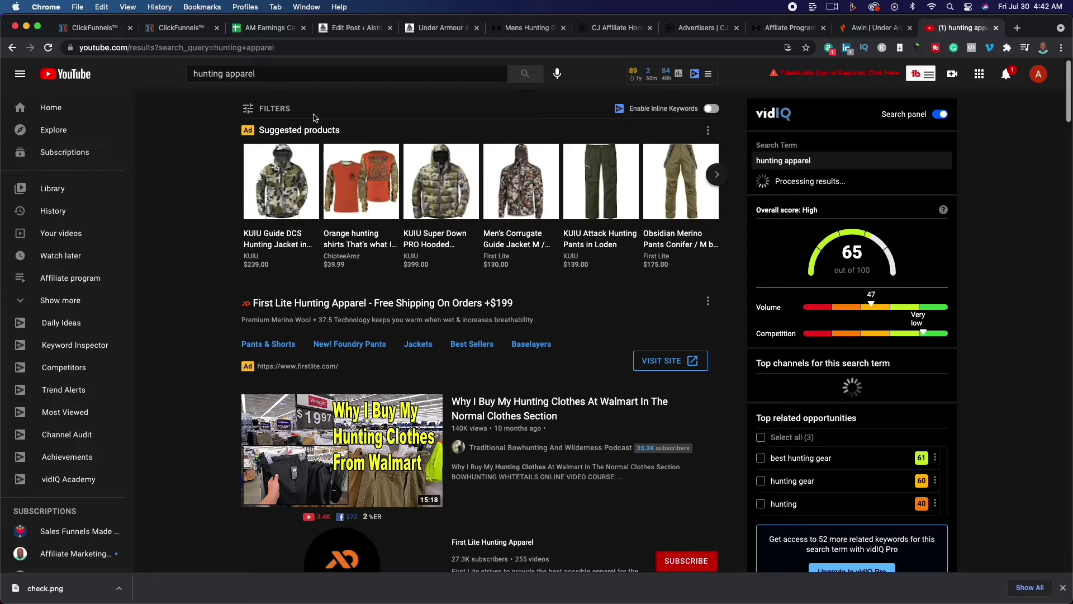
Scroll the hunting apparel results and check vidIQ's keyword score of 65
scroll(208, 278, down, 2)
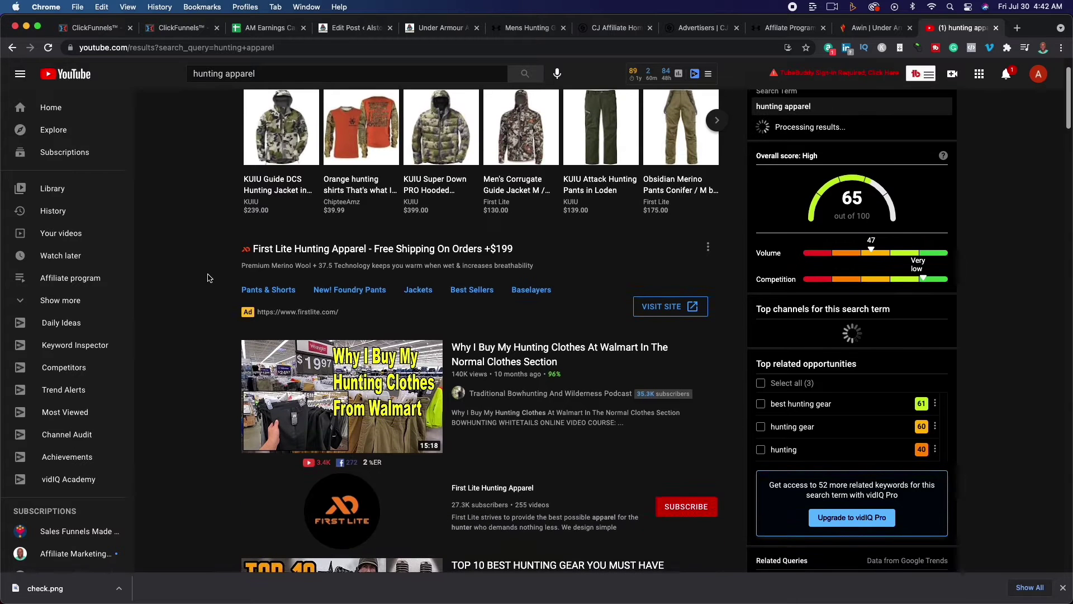
scroll(208, 278, down, 5)
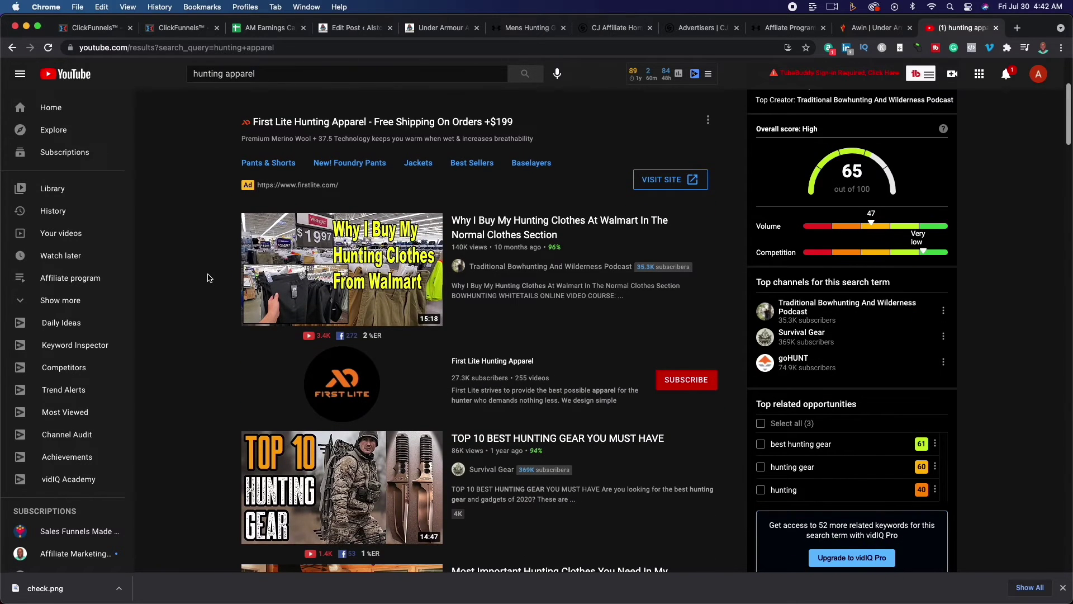
scroll(208, 278, down, 8)
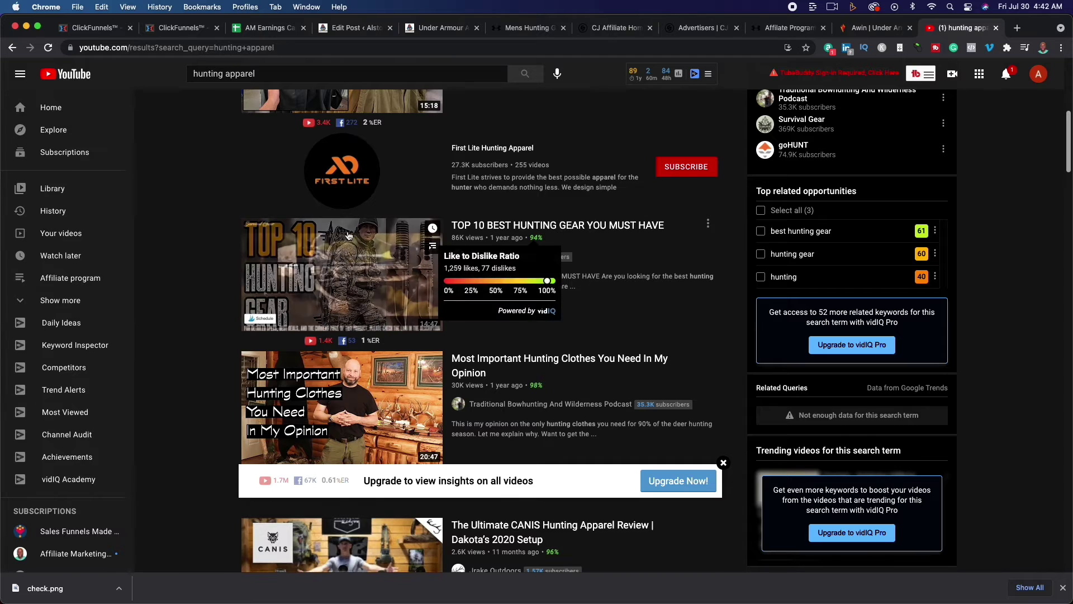
mouse_move(525, 303)
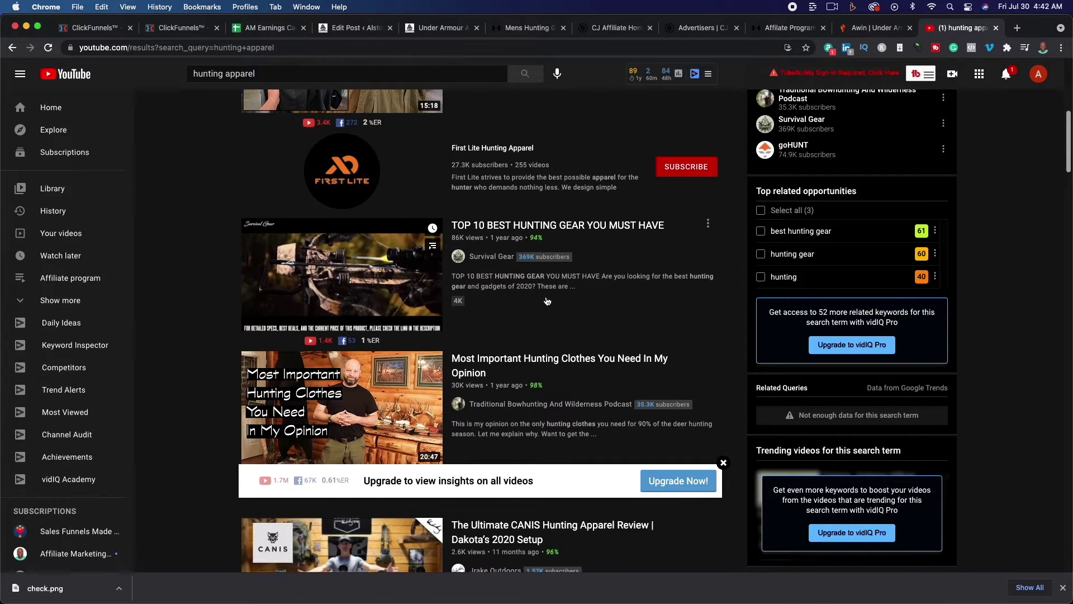
scroll(210, 303, down, 6)
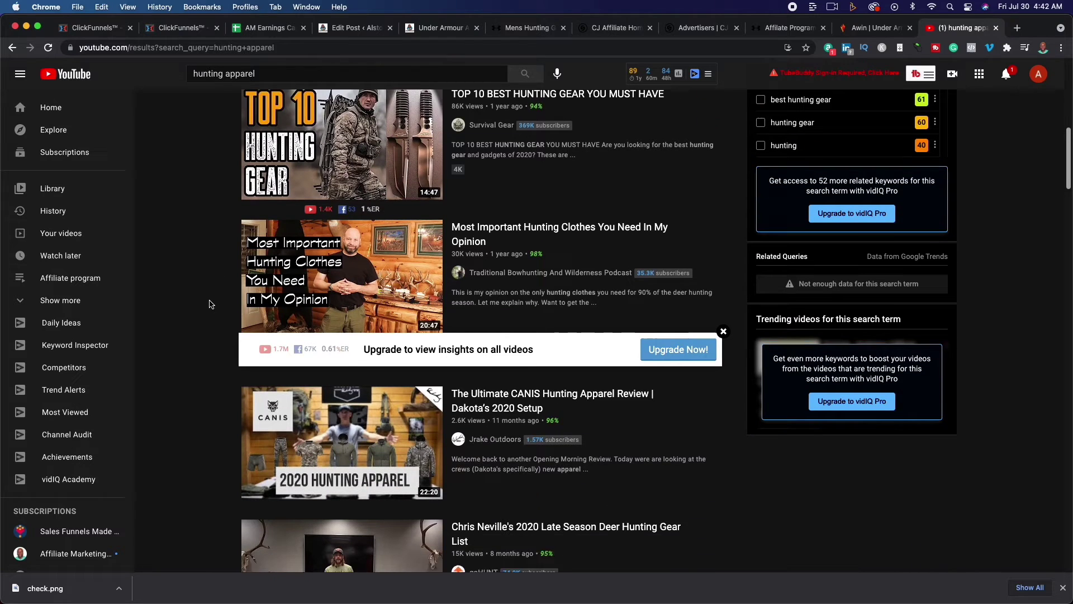
scroll(210, 304, down, 5)
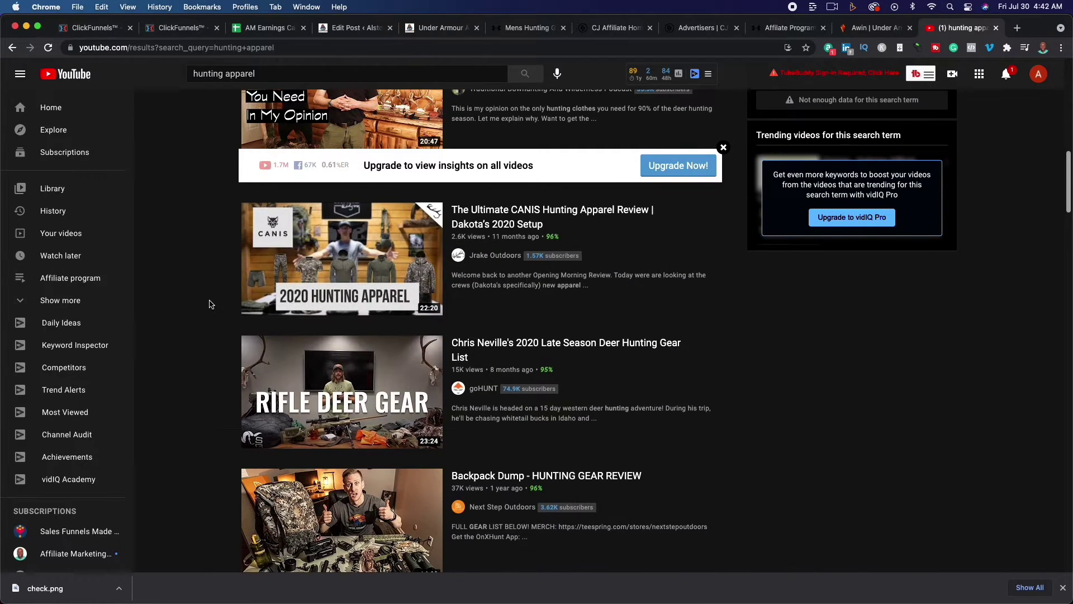
scroll(210, 304, down, 6)
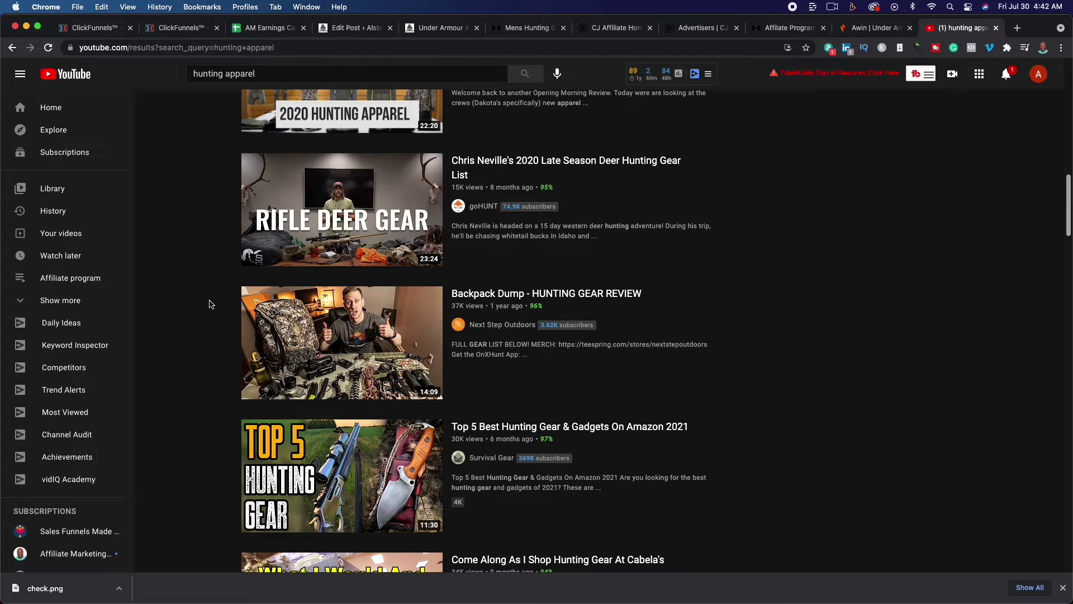
scroll(210, 303, down, 2)
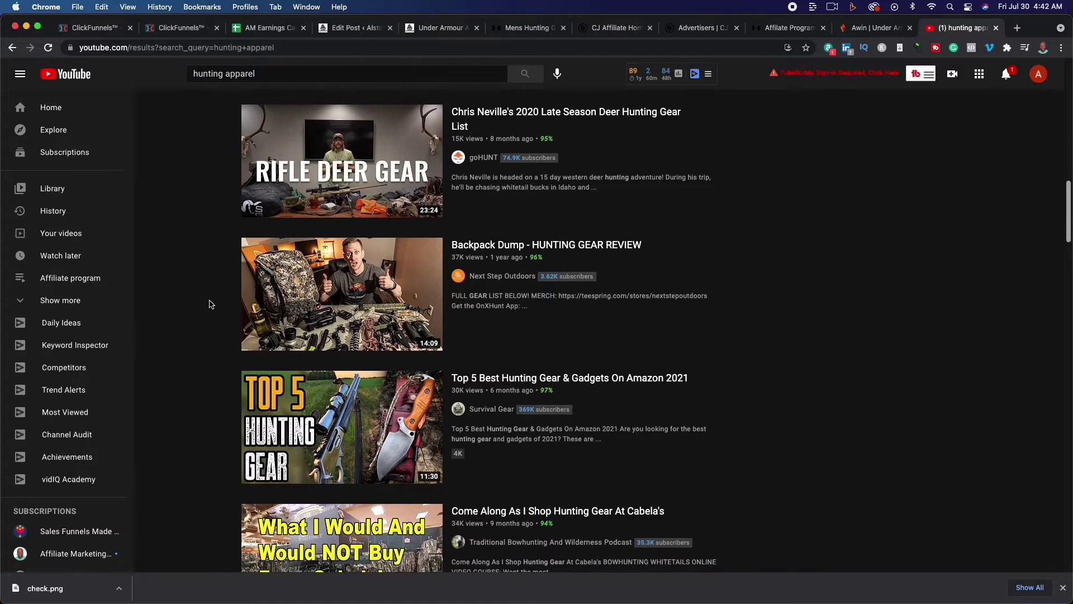
scroll(210, 303, down, 6)
scroll(210, 304, down, 8)
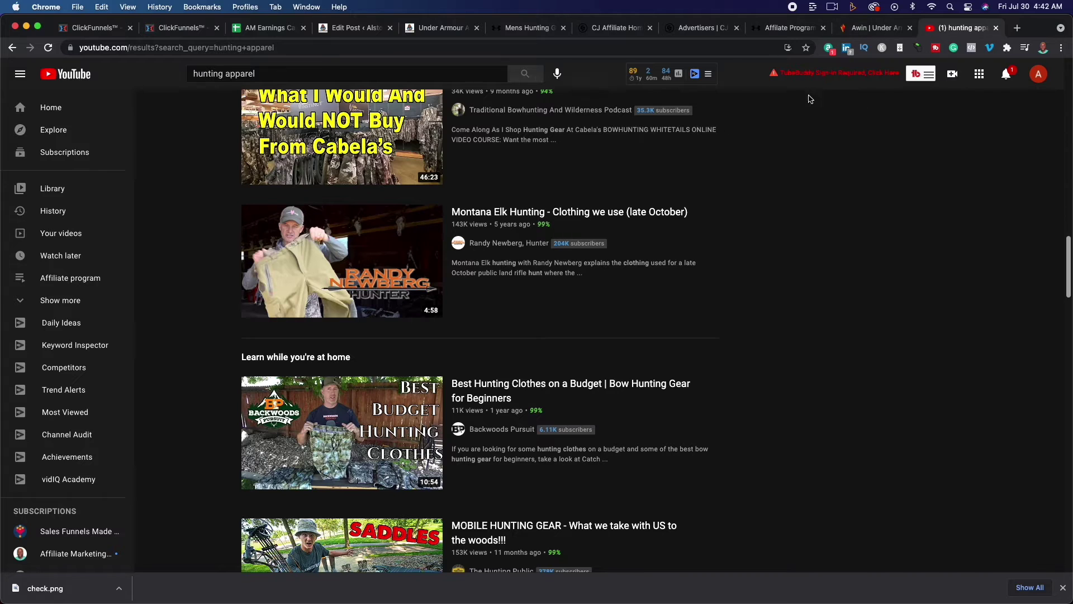
mouse_move(378, 276)
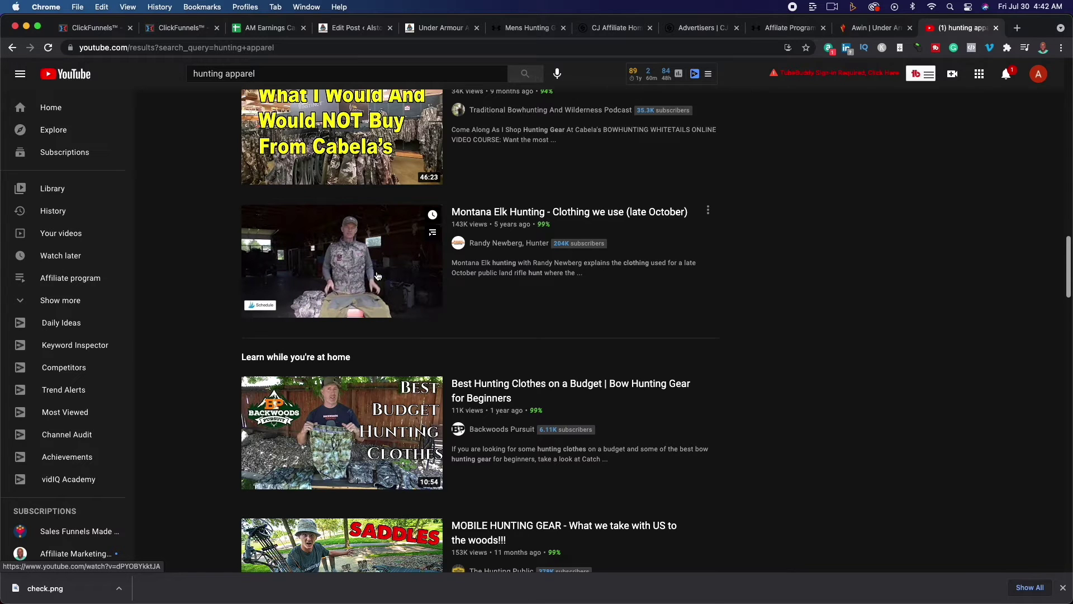
scroll(378, 275, up, 10)
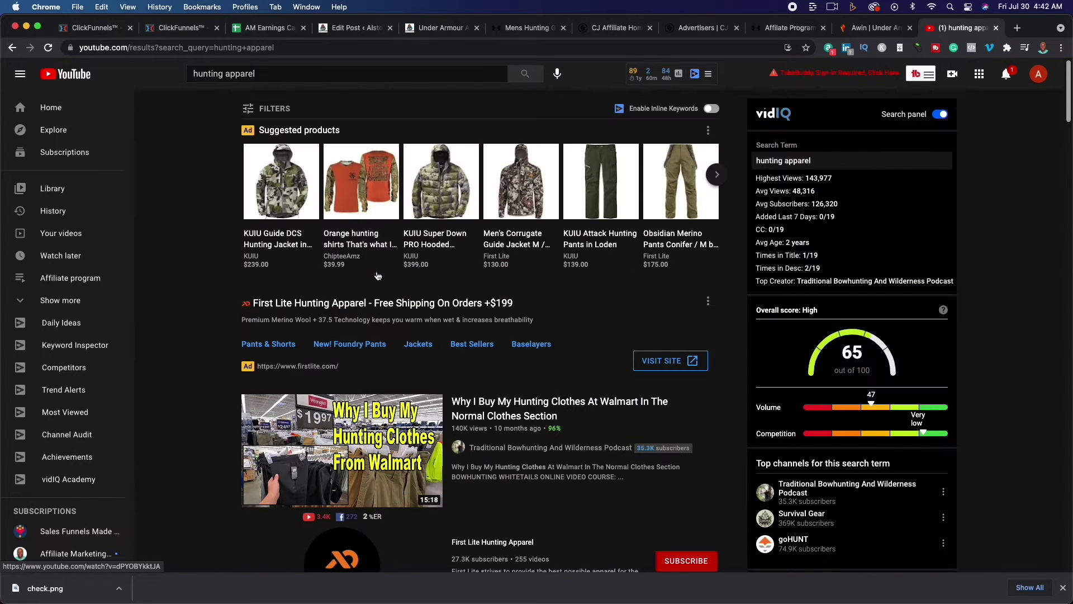
Search YouTube for "men's clothing try on haul" and scroll the results, scored 63 by vidIQ
triple_click(366, 74)
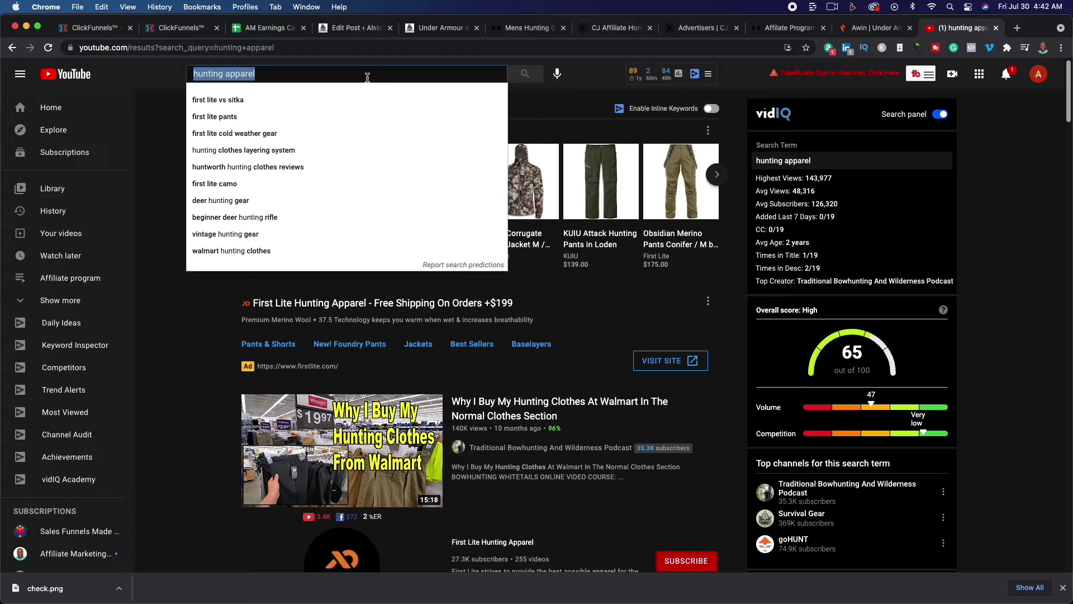
text(t)
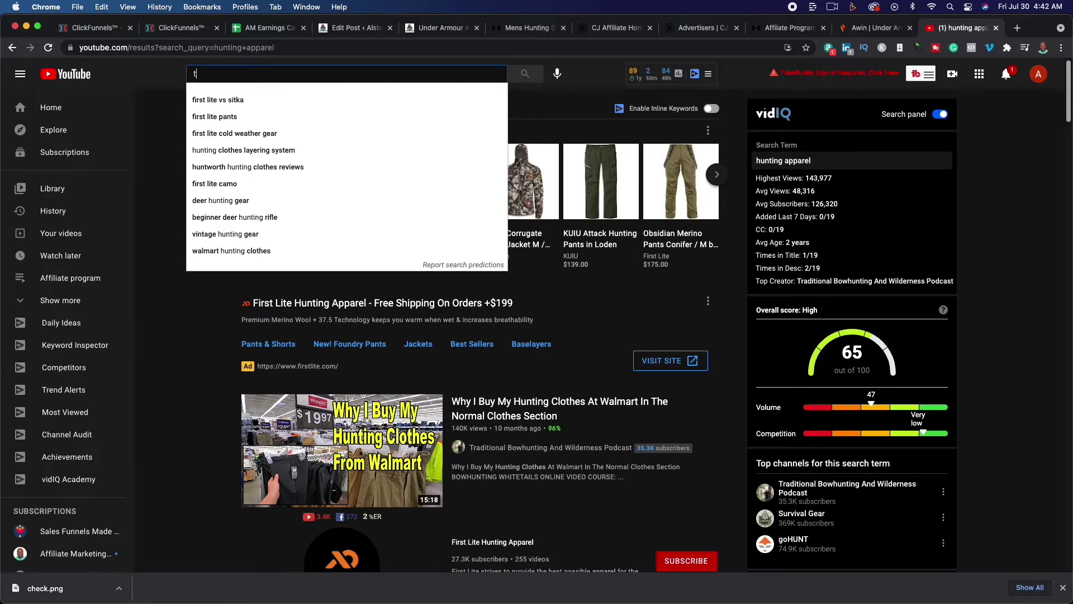
text(ry on haul)
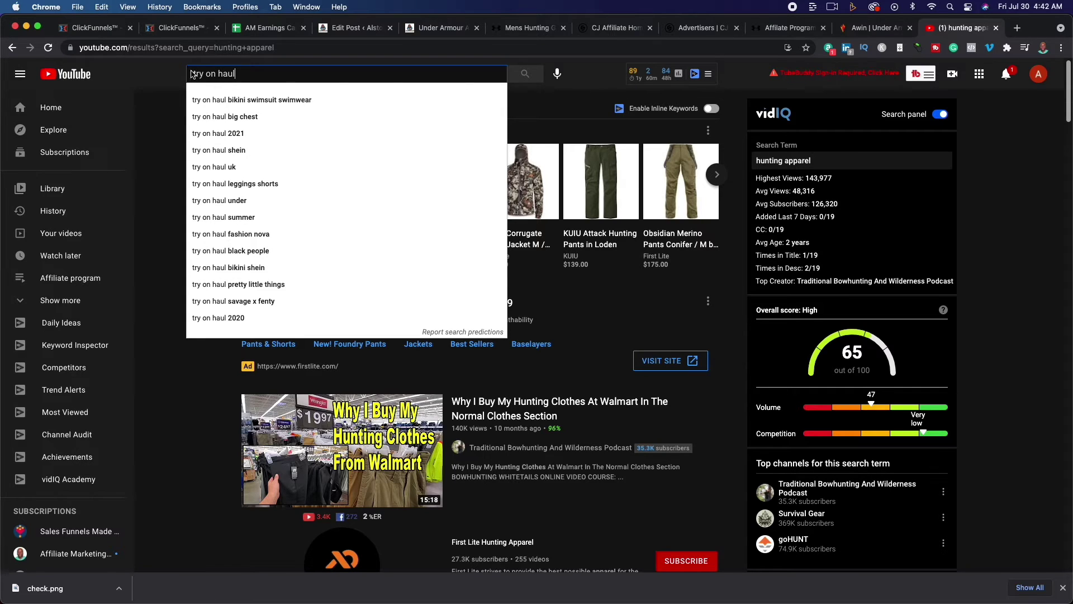
text(men)
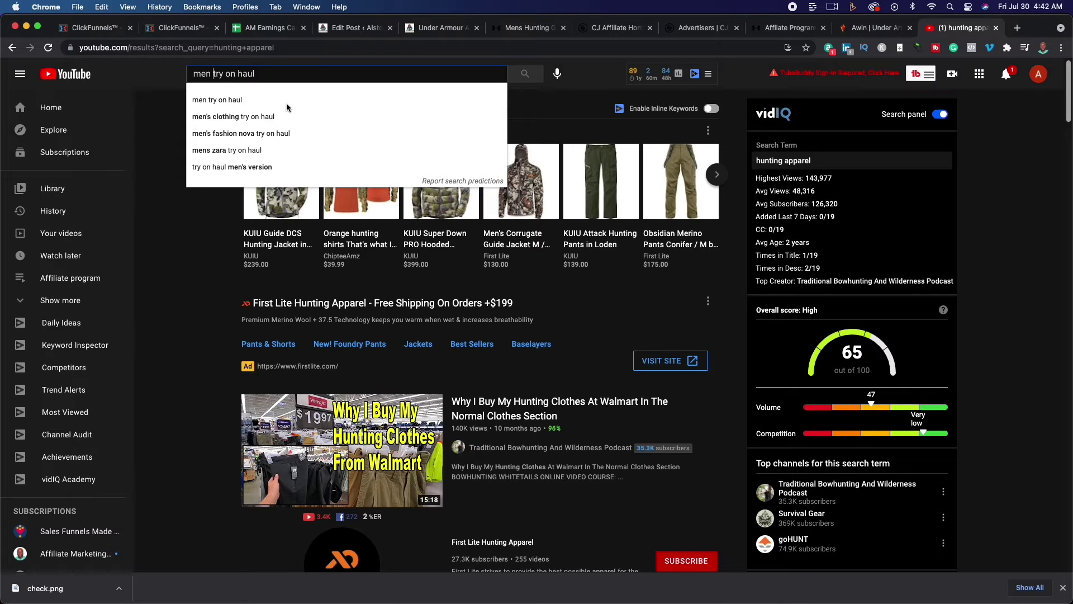
click(282, 115)
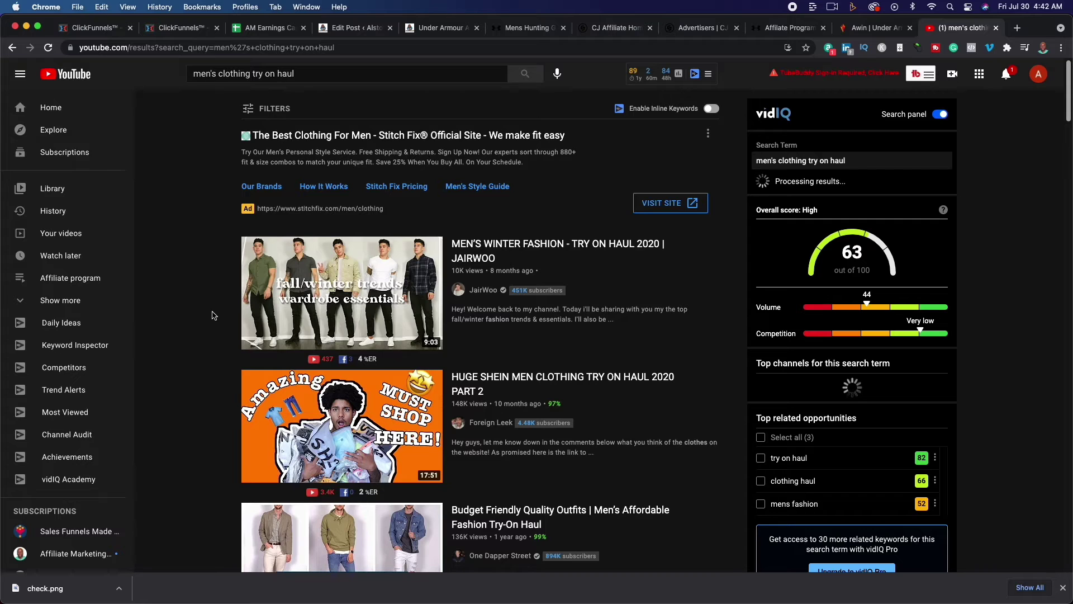
scroll(212, 316, down, 2)
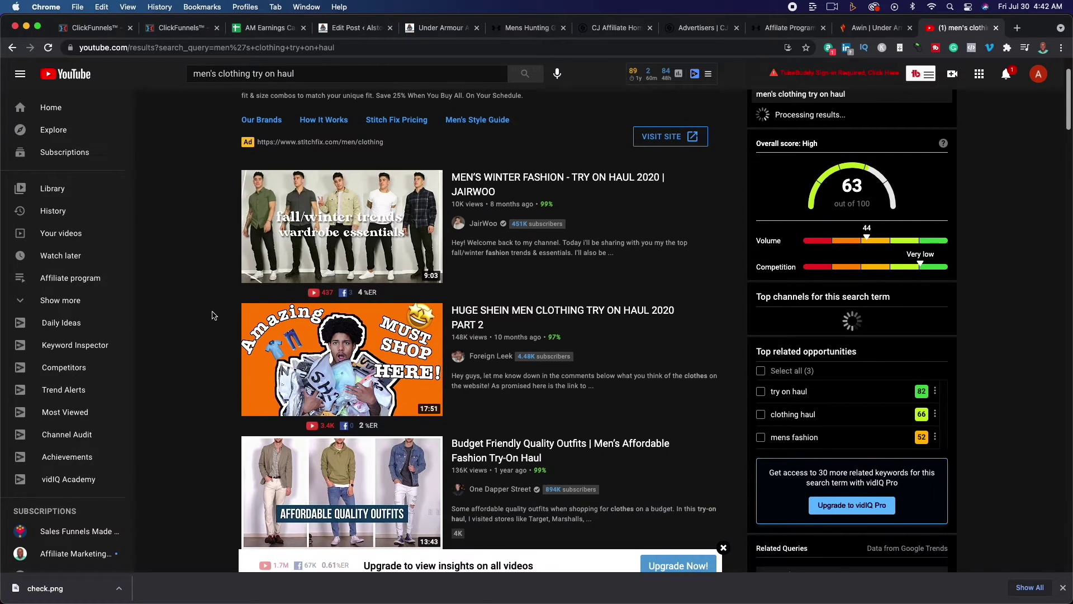
scroll(212, 313, down, 5)
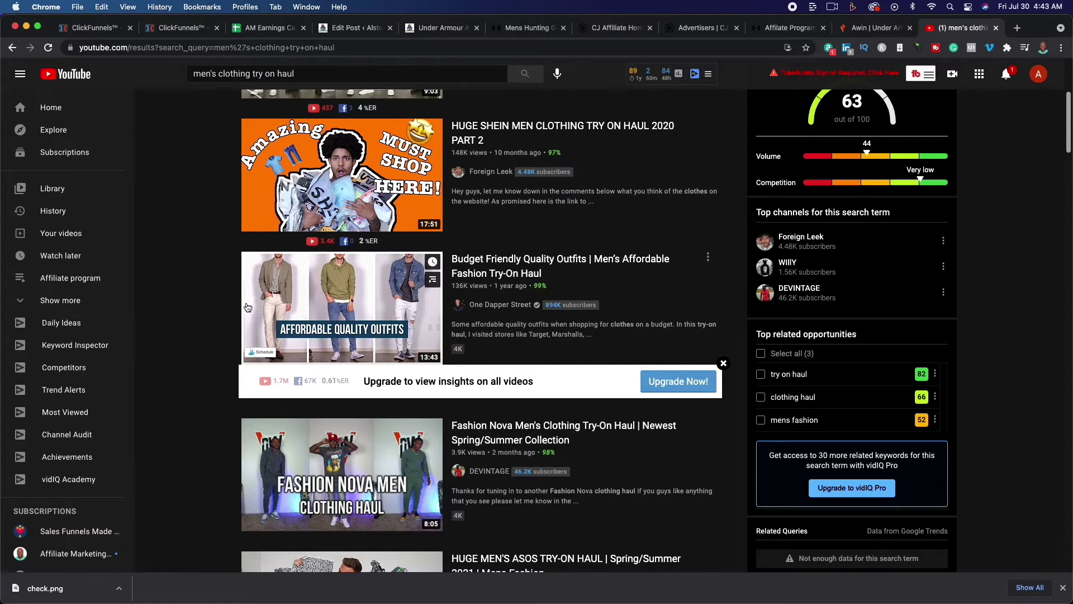
scroll(235, 317, down, 10)
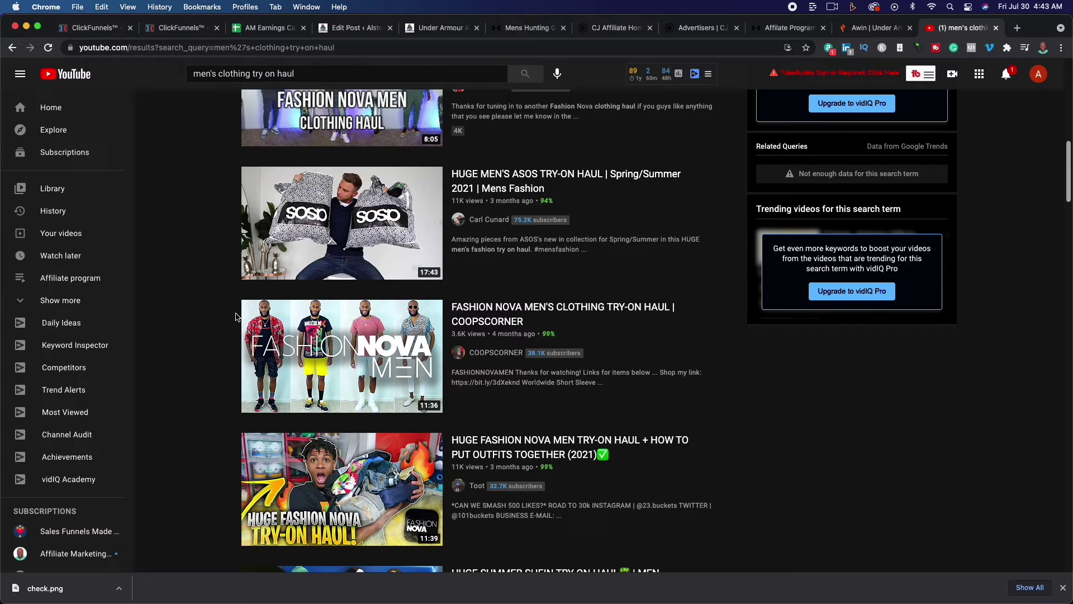
scroll(235, 317, down, 6)
scroll(235, 317, up, 20)
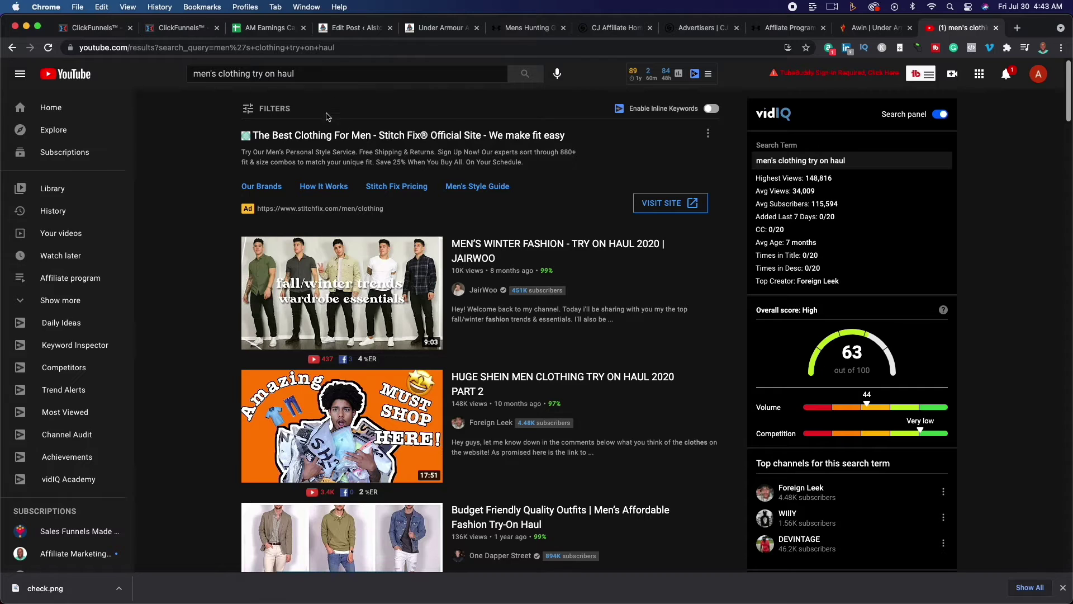
Load pinterest.com to show the Business hub with 928.7k monthly views and pin stats
click(383, 49)
text(pinterest.com)
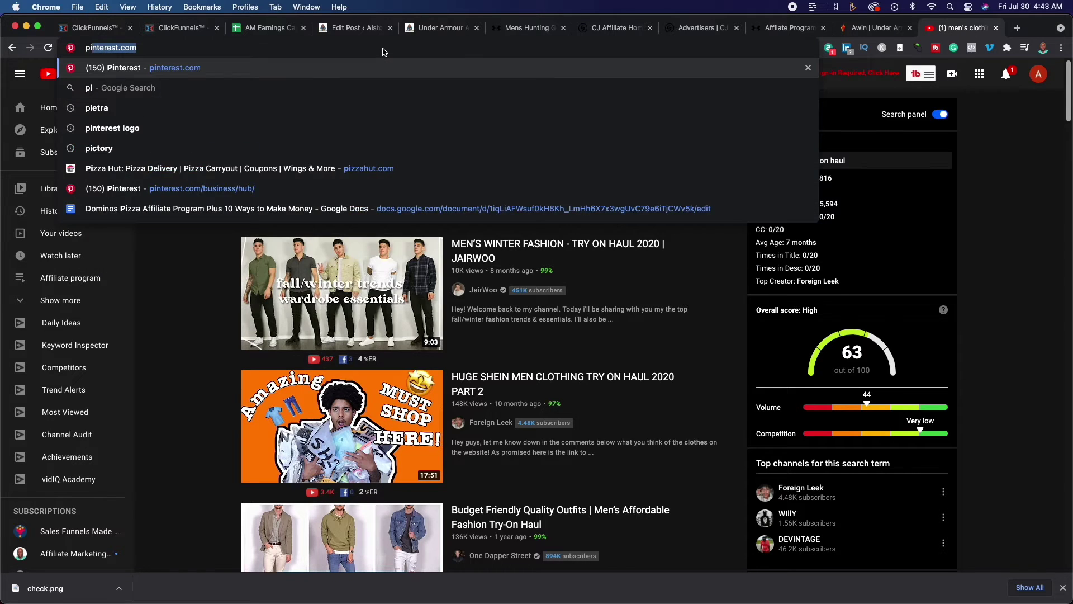
key(Return)
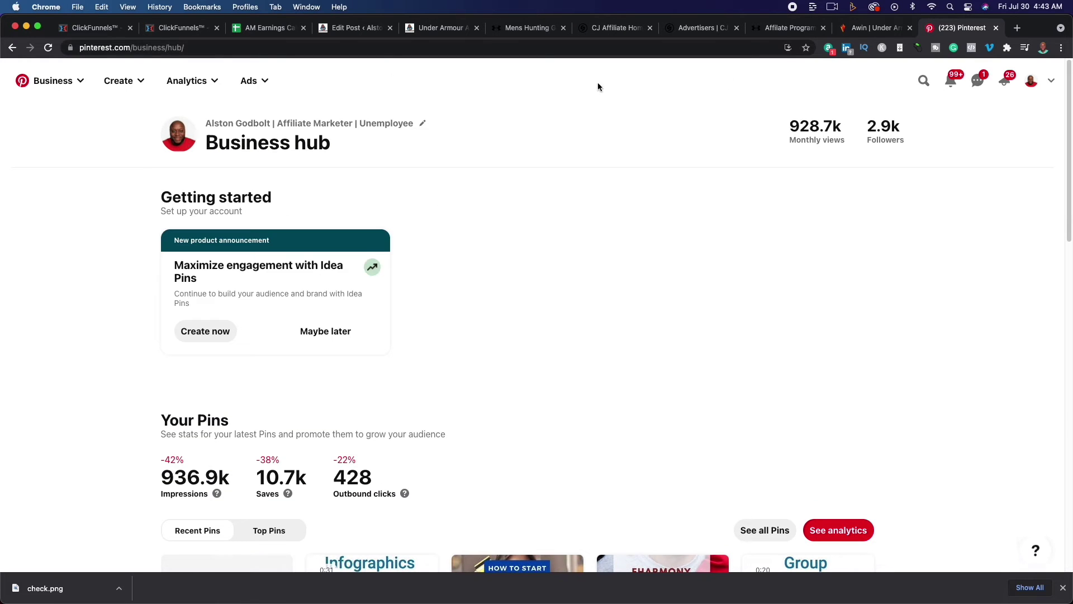
Open ahrefs.com in a new tab and sign in to the Ahrefs account
click(1017, 28)
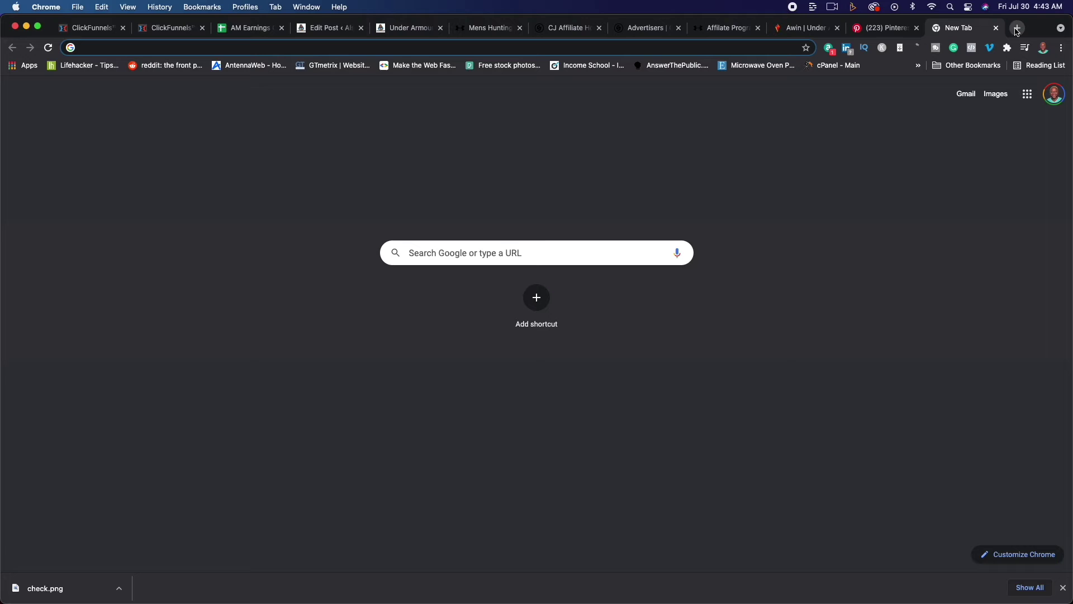
text(ahrefs.com)
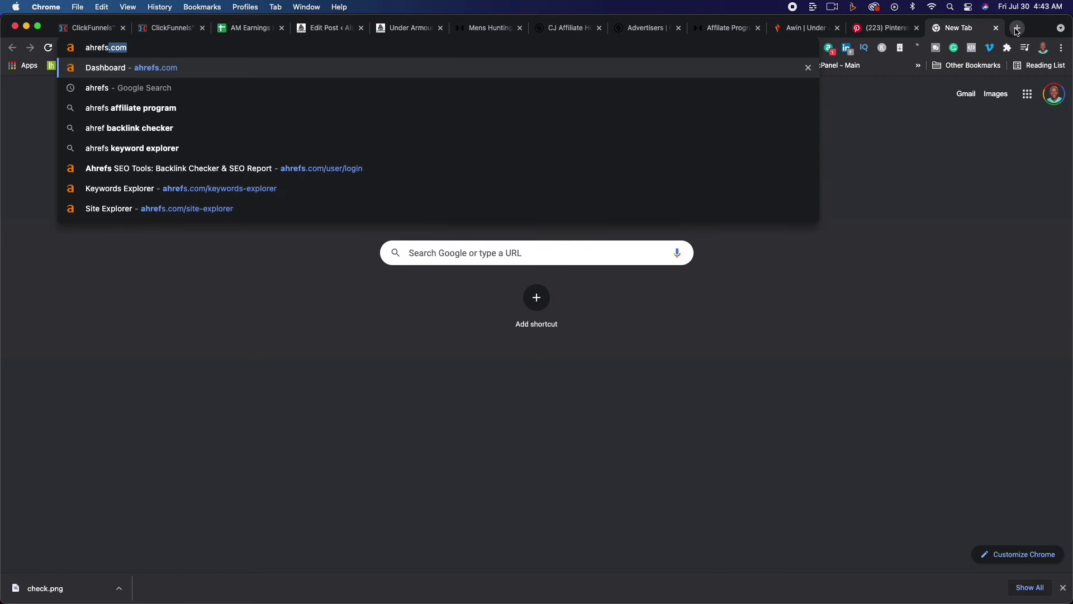
key(Return)
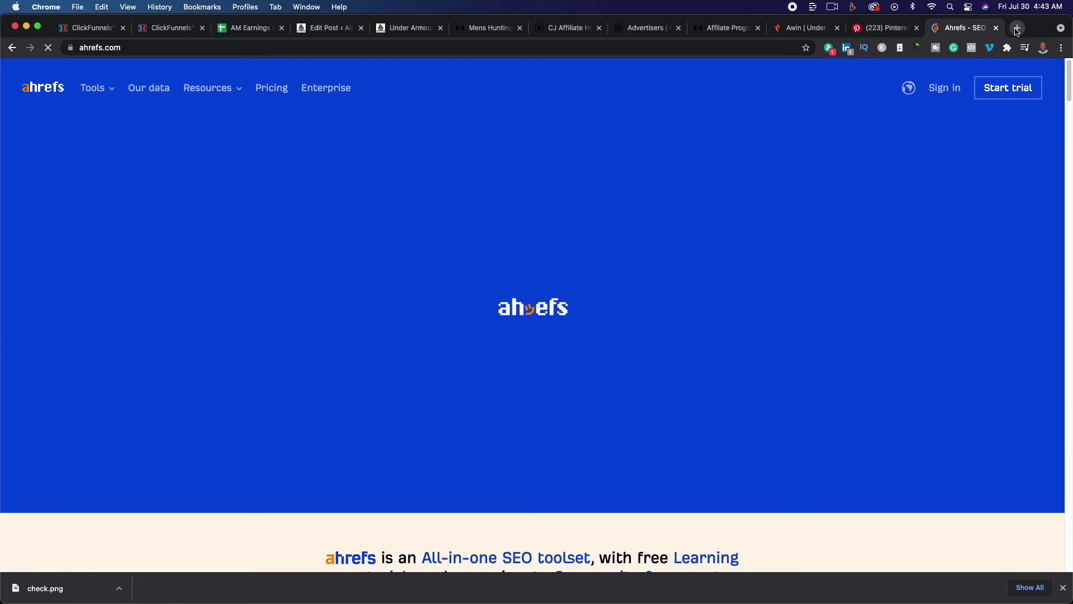
click(945, 88)
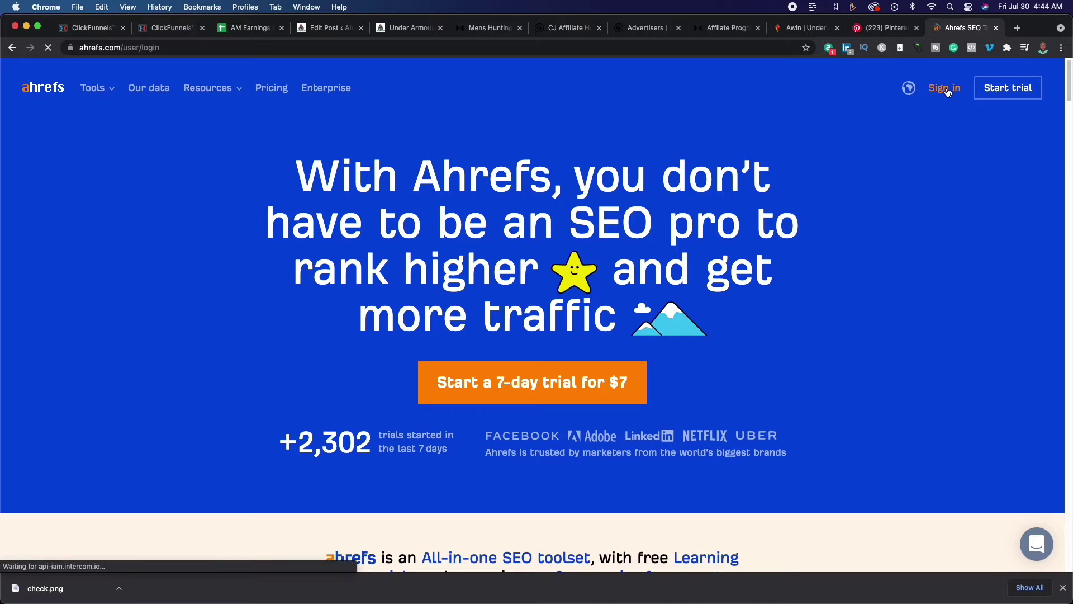
click(558, 331)
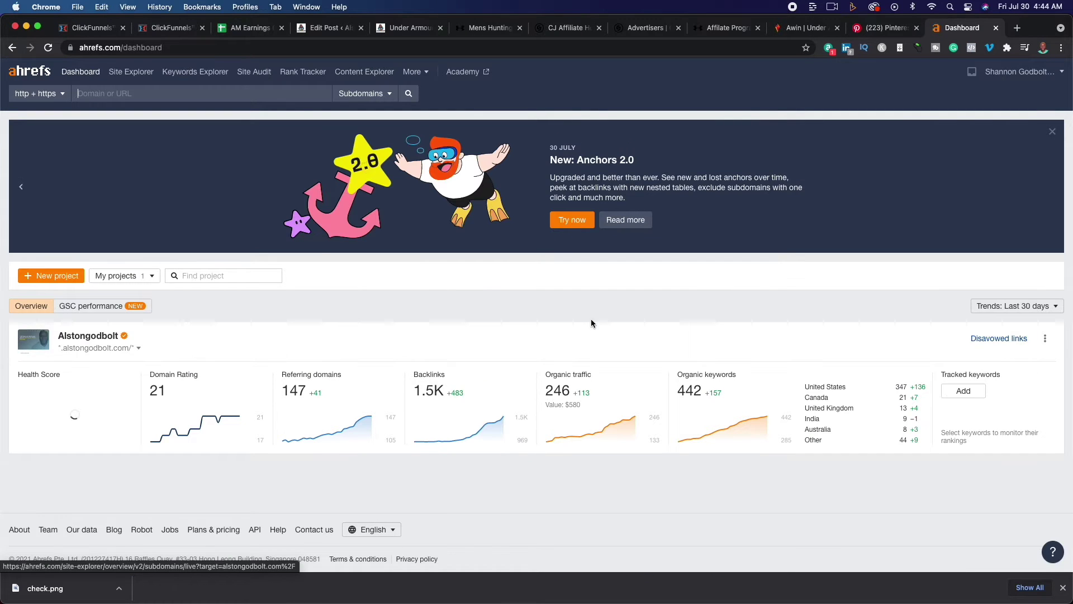
Look up 'mens hunting fashion' in Keywords Explorer, showing volume 0–10
click(184, 72)
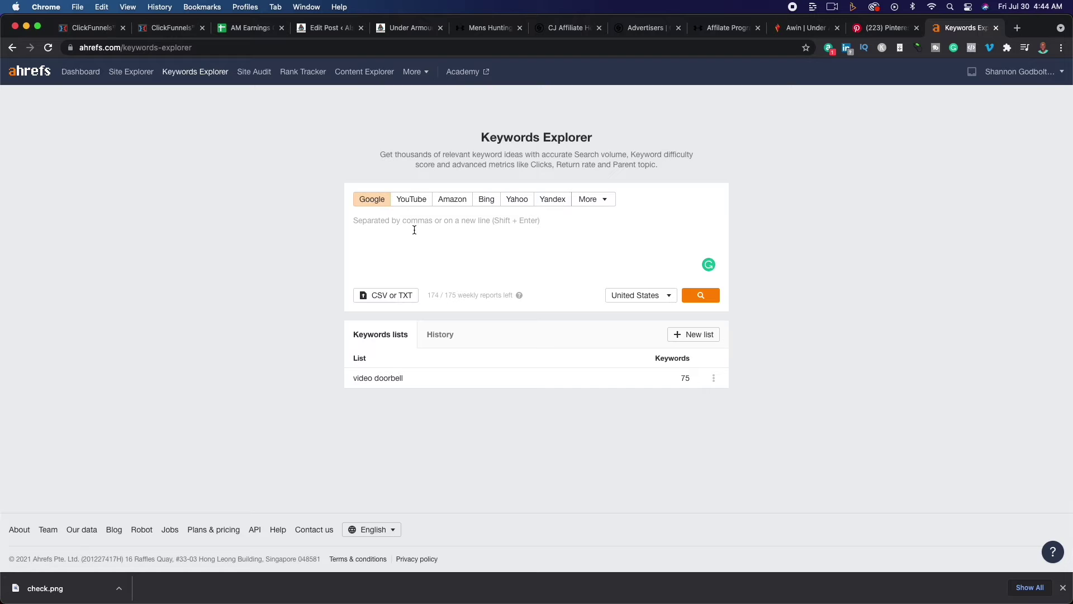
text(mens h)
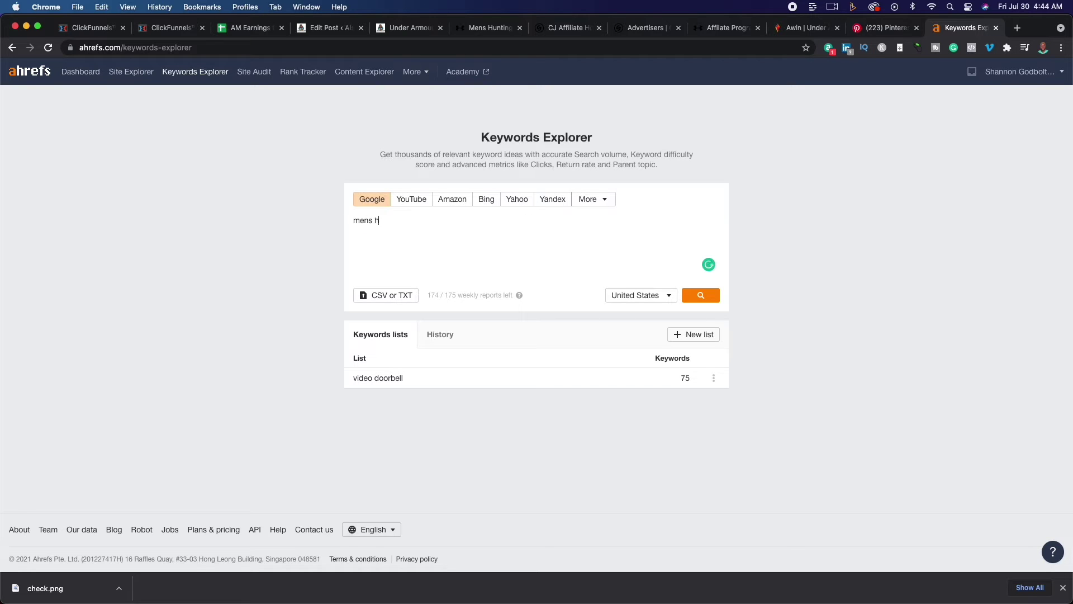
text(unting fashion)
key(Return)
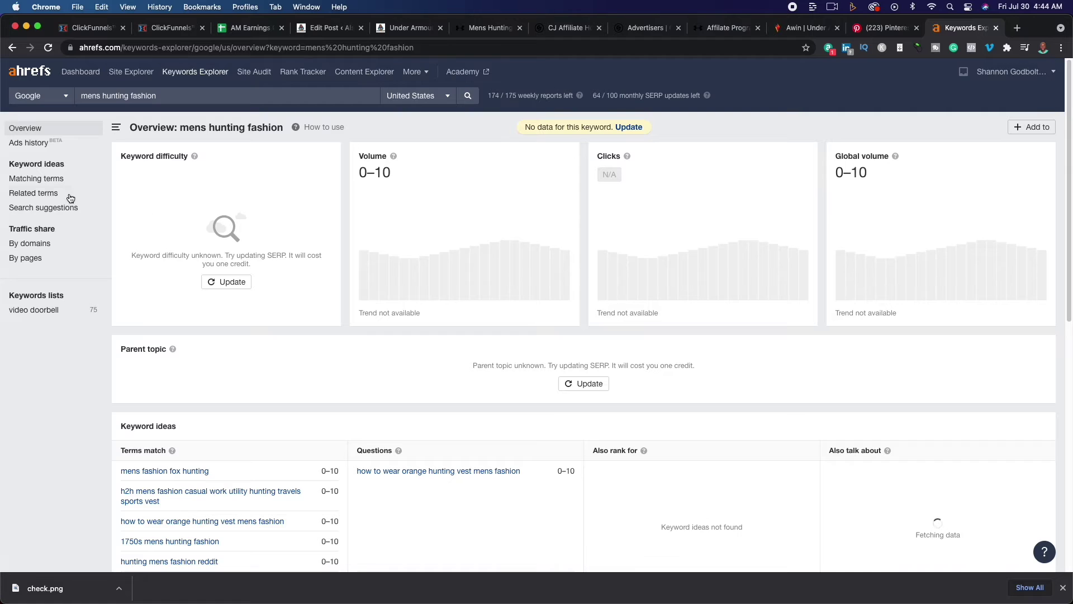
Switch to matching terms and replace the query with the keyword hunting
click(55, 179)
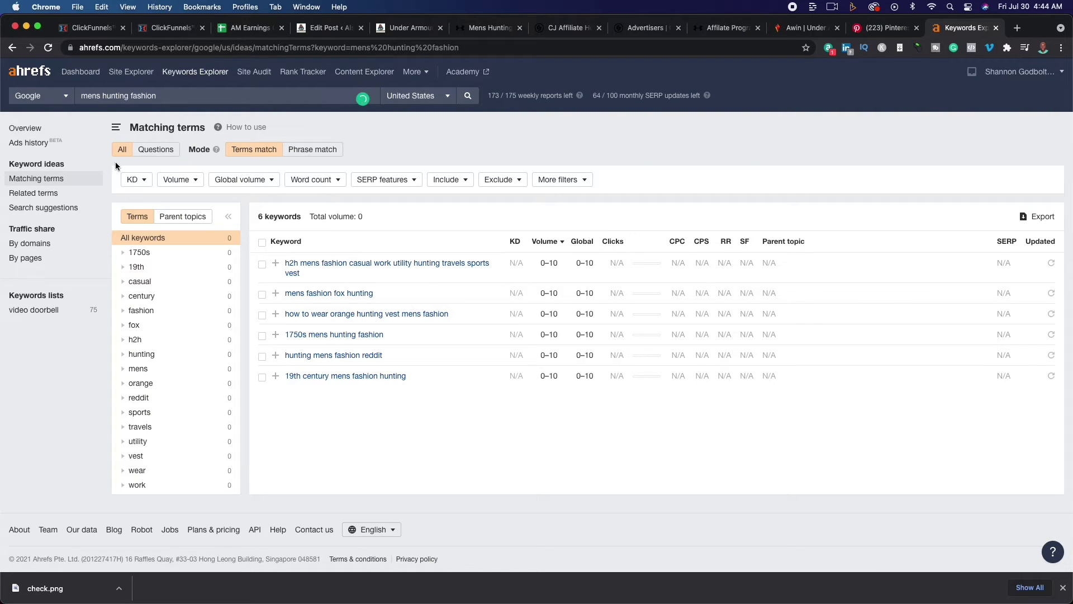
key(BackSpace)
double_click(155, 96)
triple_click(155, 95)
text(hunting)
key(Return)
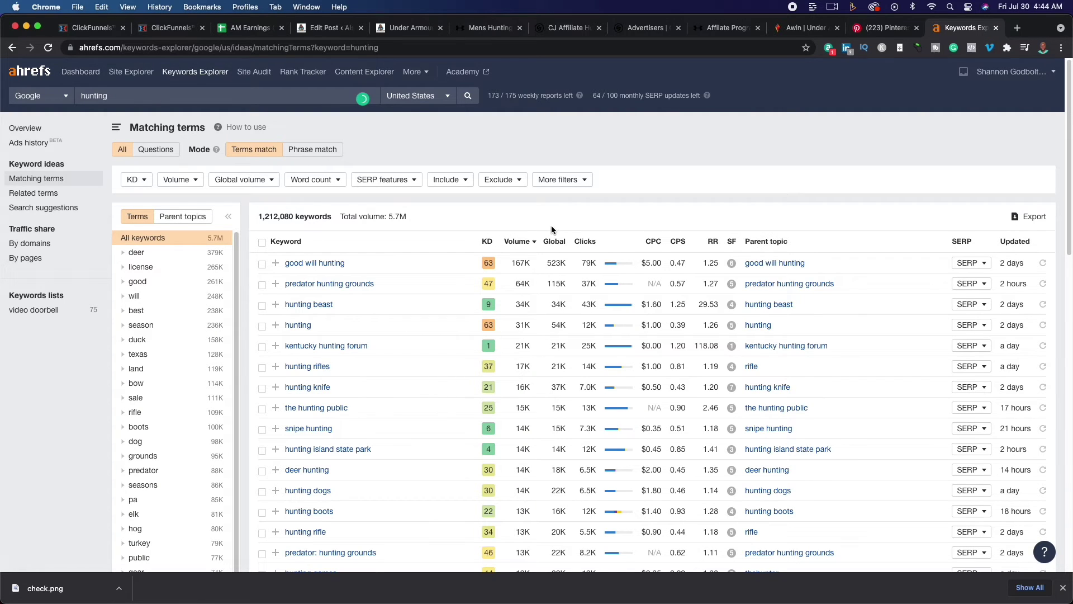
Filter hunting matching terms to include cloth* after first trying fashion, leaving 113 keywords
click(449, 180)
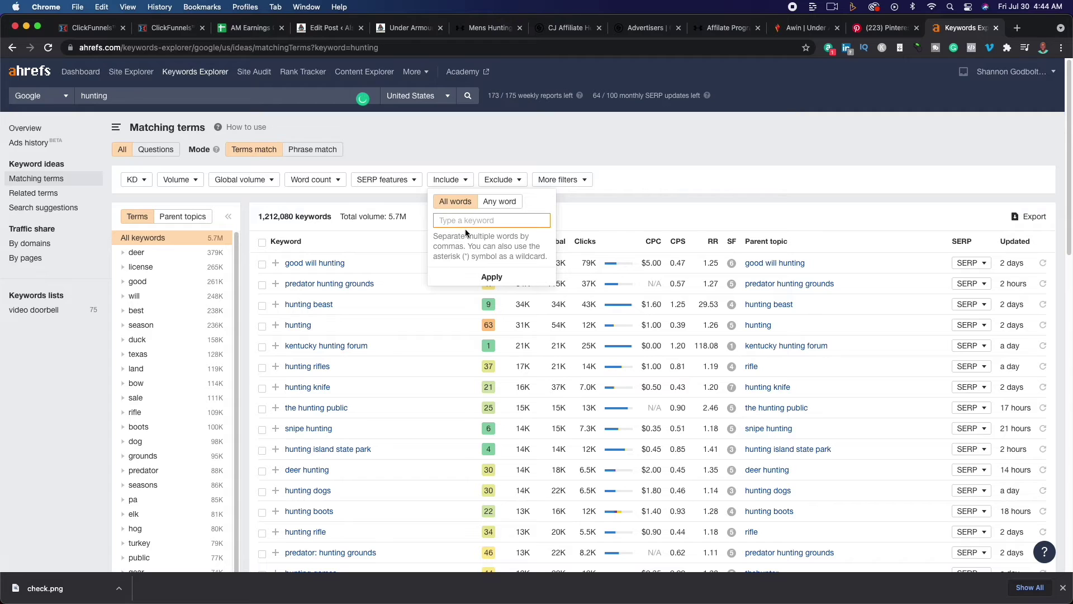
text(fashion)
key(Return)
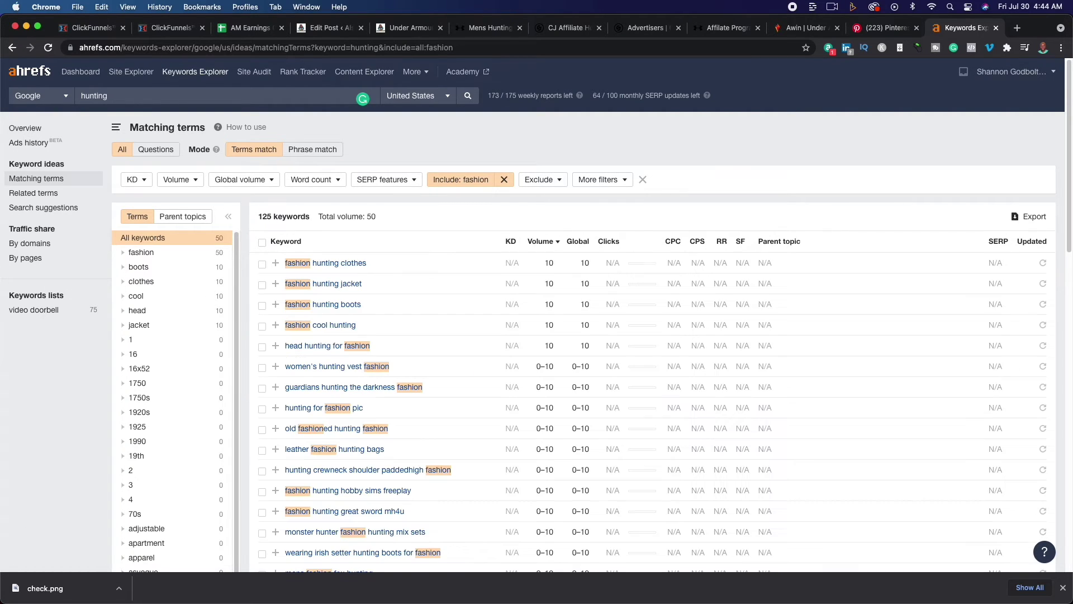
scroll(386, 441, down, 3)
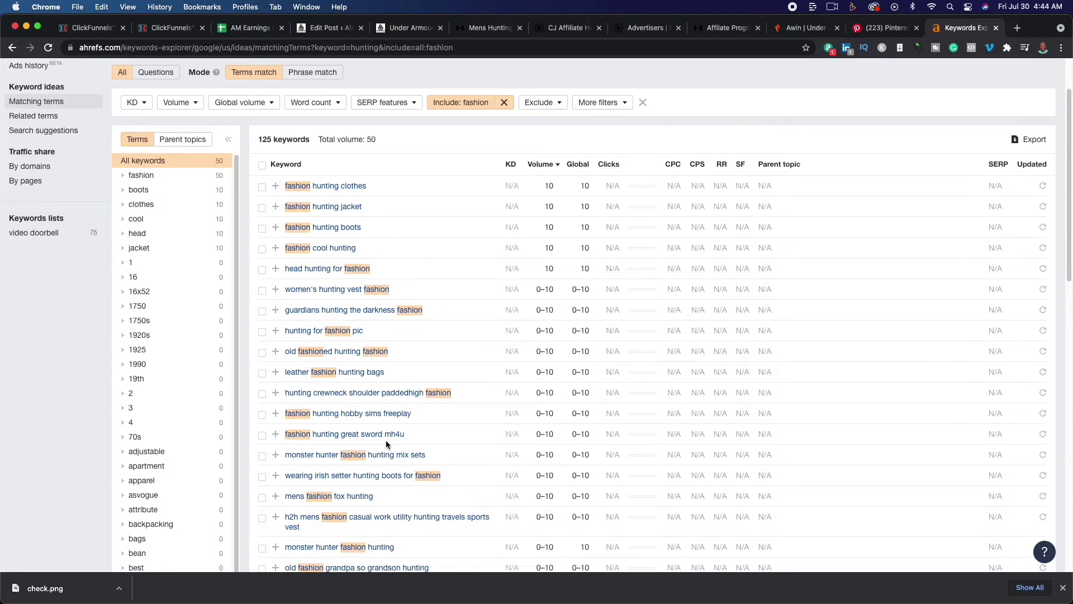
scroll(385, 441, up, 3)
click(459, 180)
double_click(471, 222)
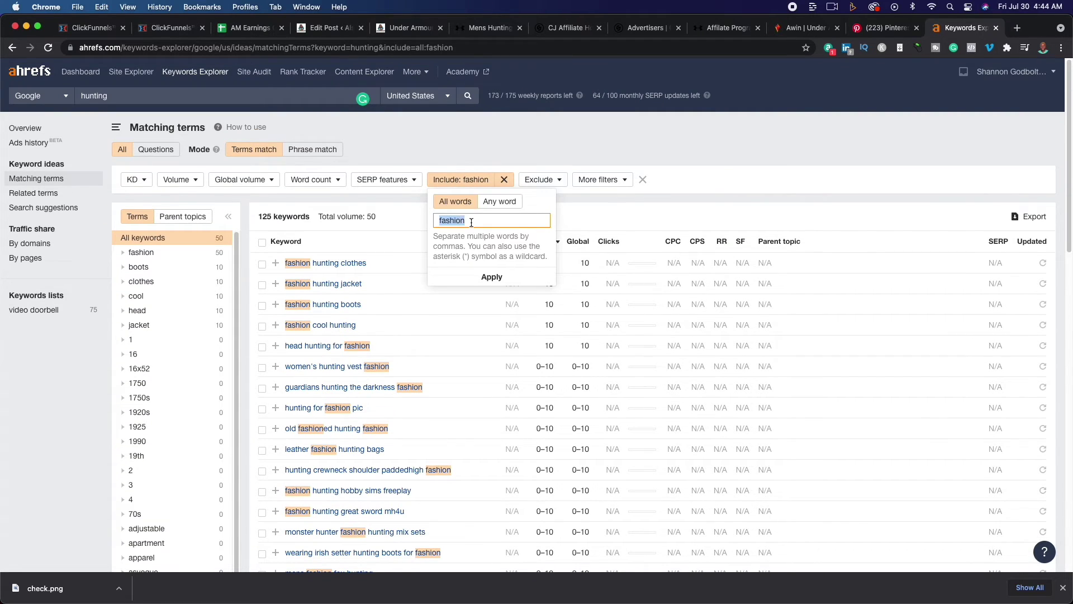
text(cloth*)
click(508, 279)
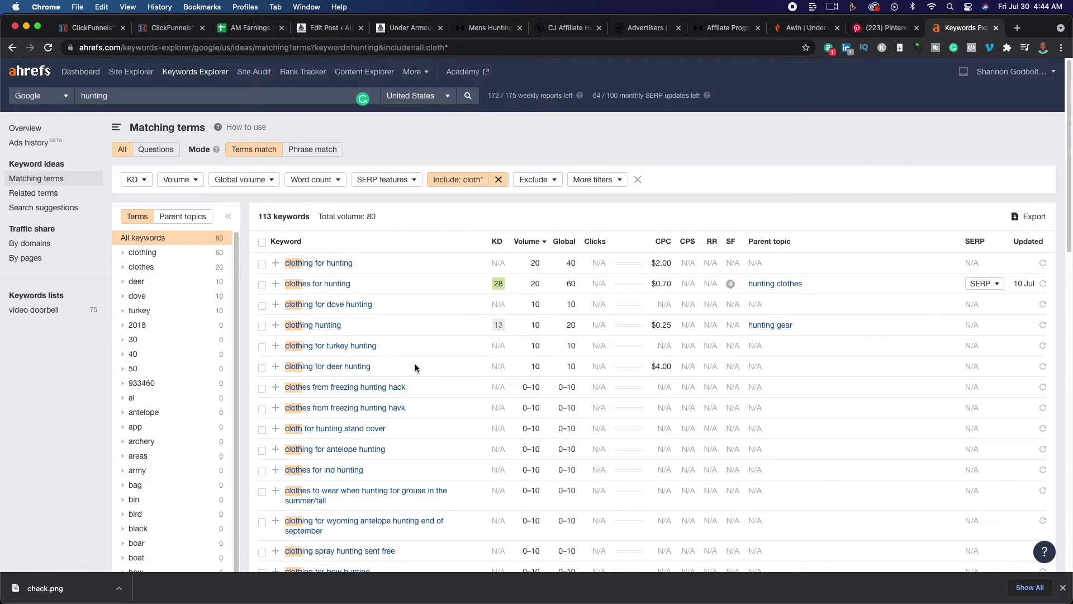
scroll(415, 368, down, 2)
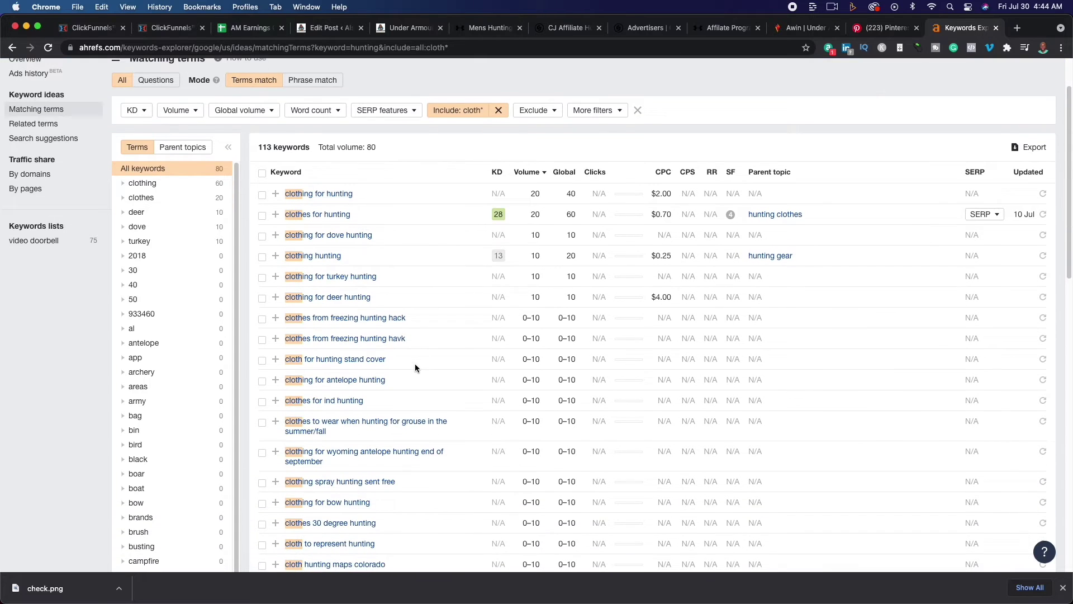
scroll(416, 368, up, 2)
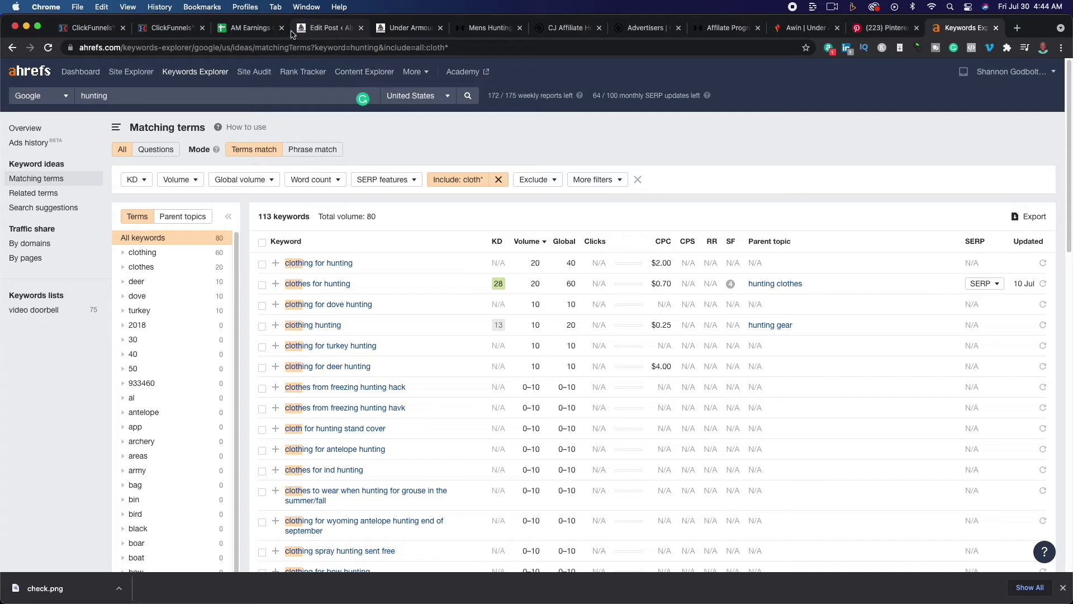
Browse the Under Armour men's Hunting Clothes & Gear page
click(474, 30)
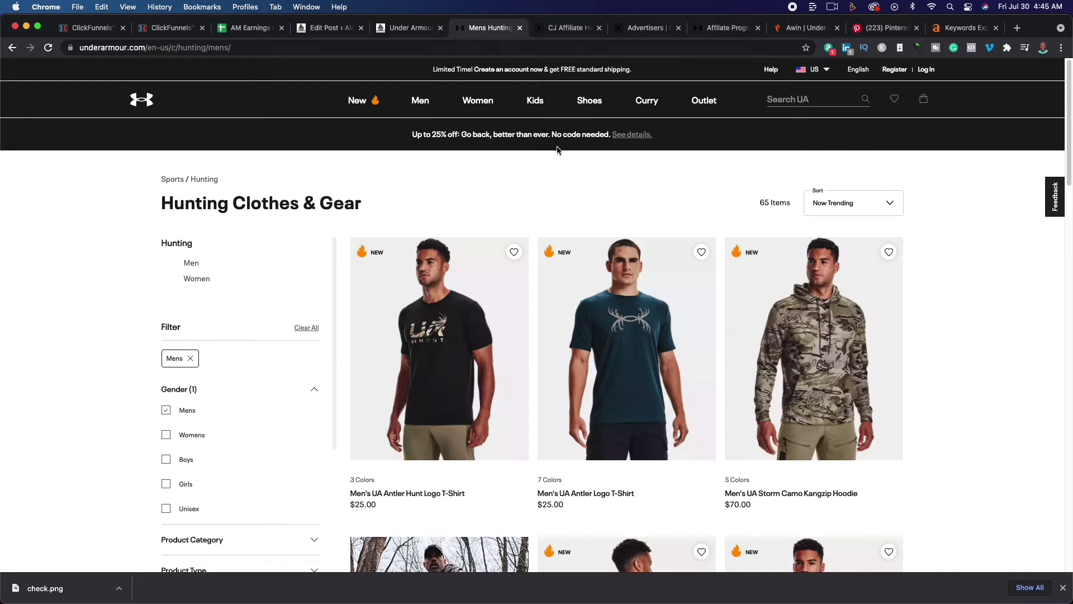
scroll(238, 252, down, 5)
scroll(873, 400, down, 1)
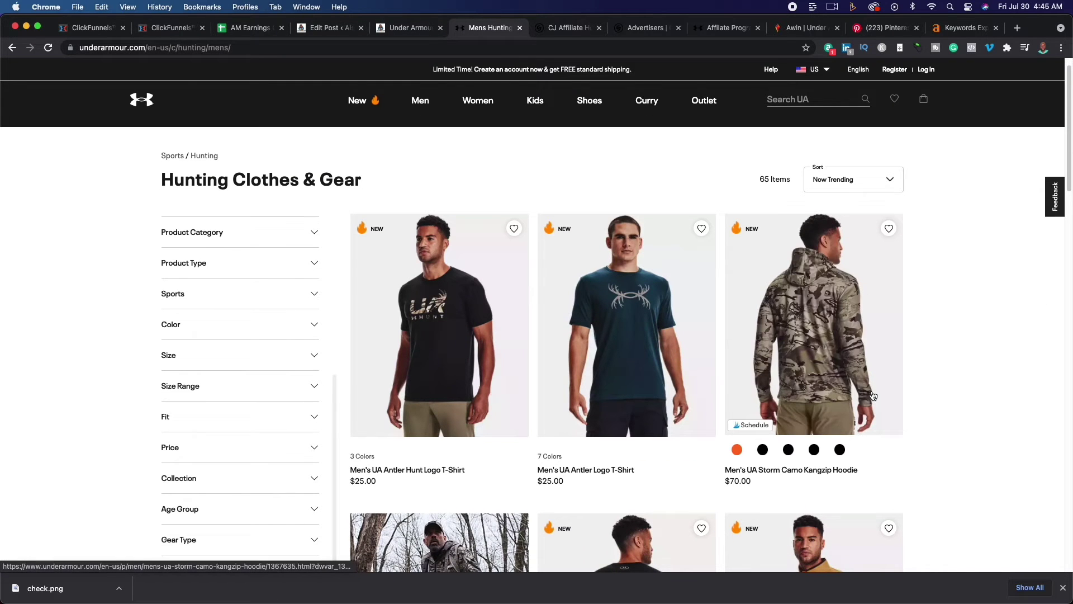
scroll(976, 392, down, 7)
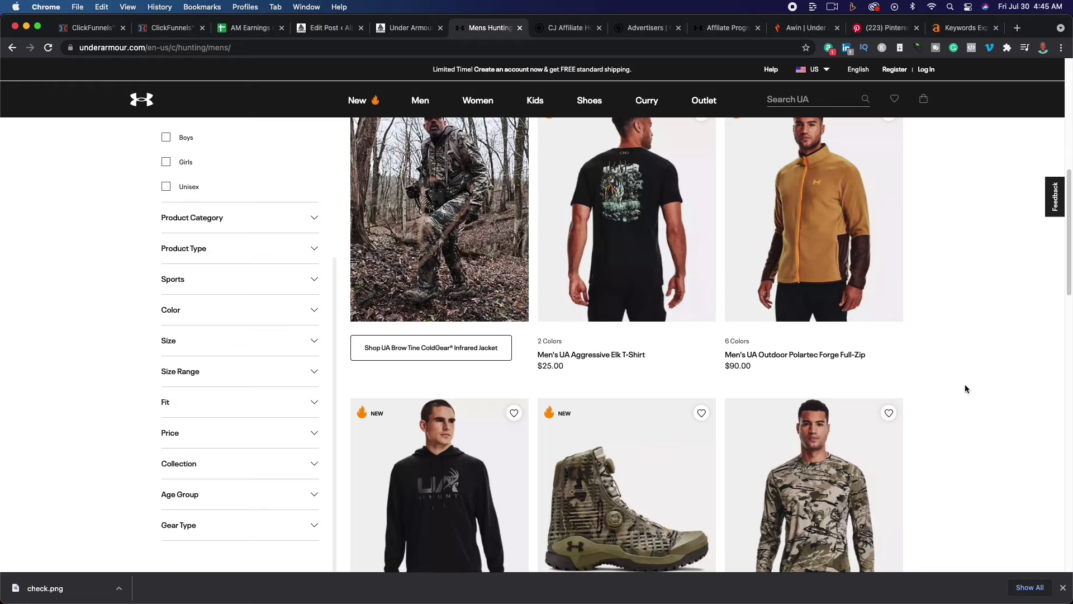
Search camo in Keywords Explorer and list its 487,021 matching terms led by camo
click(954, 32)
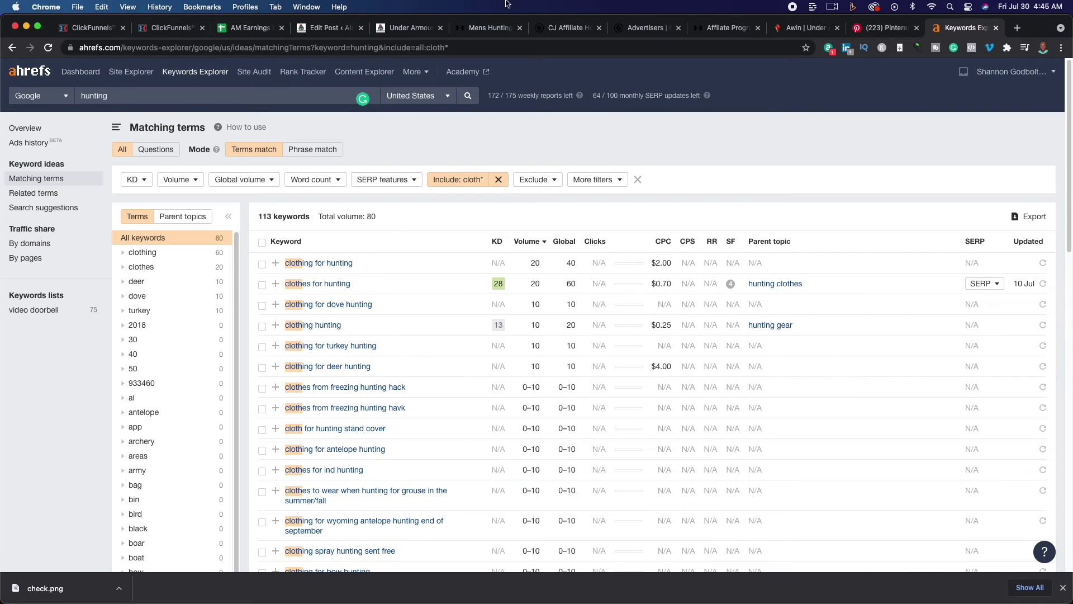
click(132, 97)
text(camo)
key(Return)
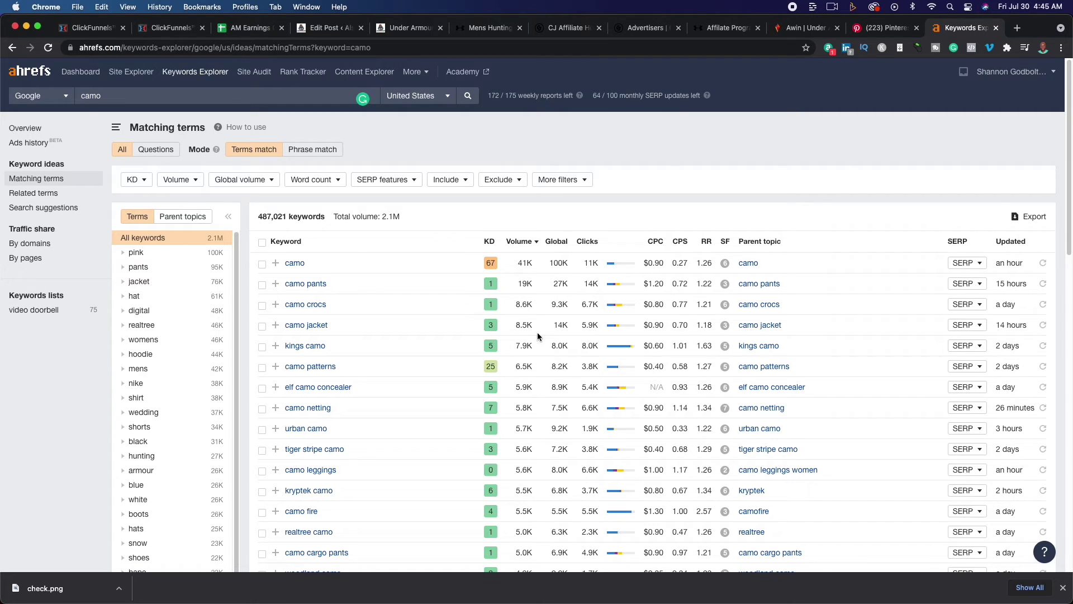
click(21, 134)
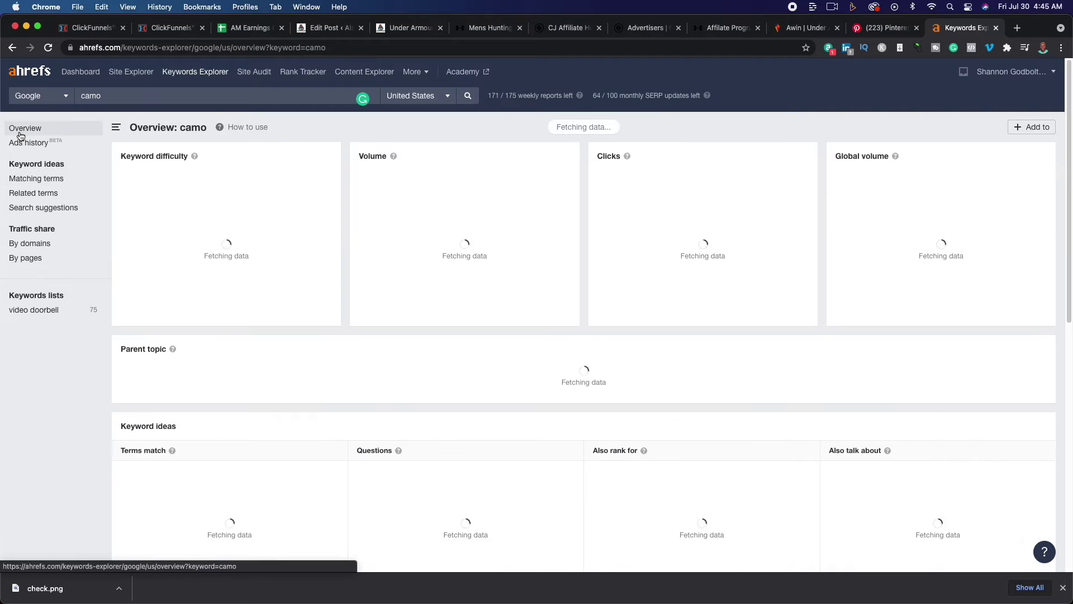
click(47, 180)
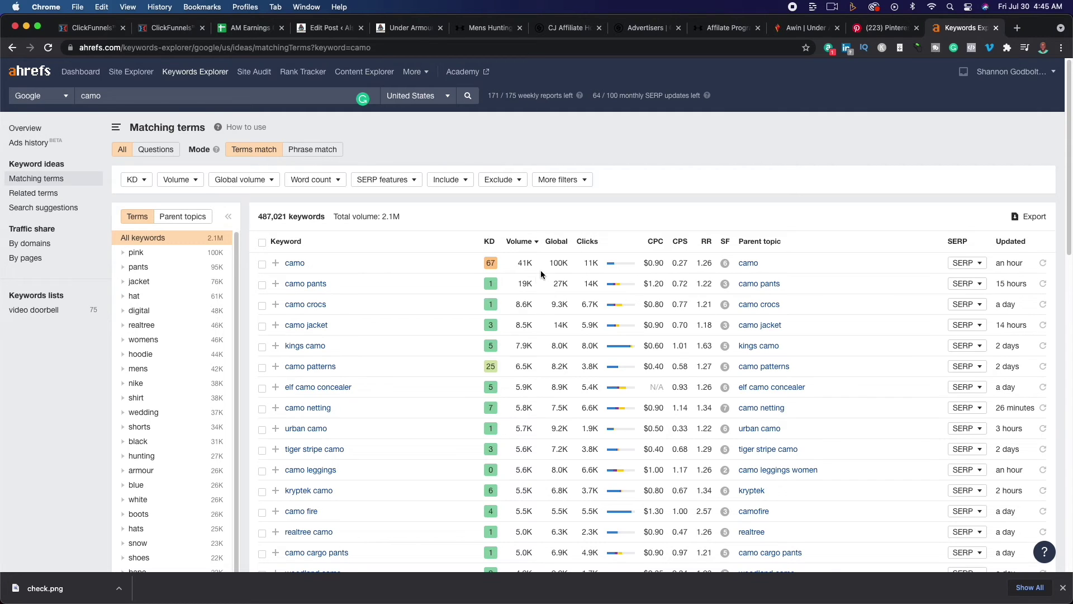
click(314, 289)
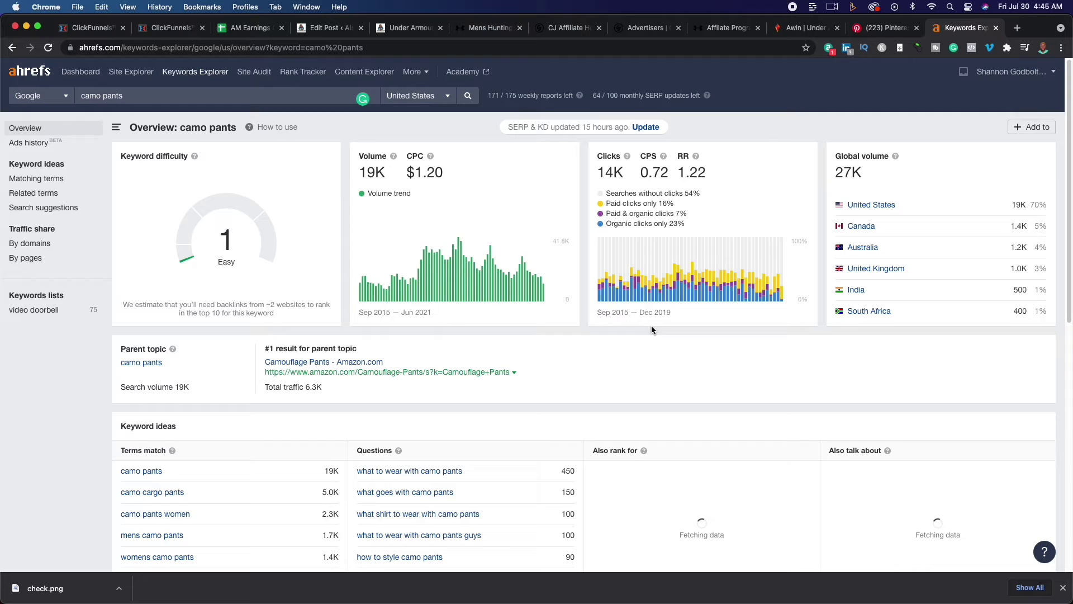
scroll(652, 325, down, 3)
scroll(651, 327, down, 10)
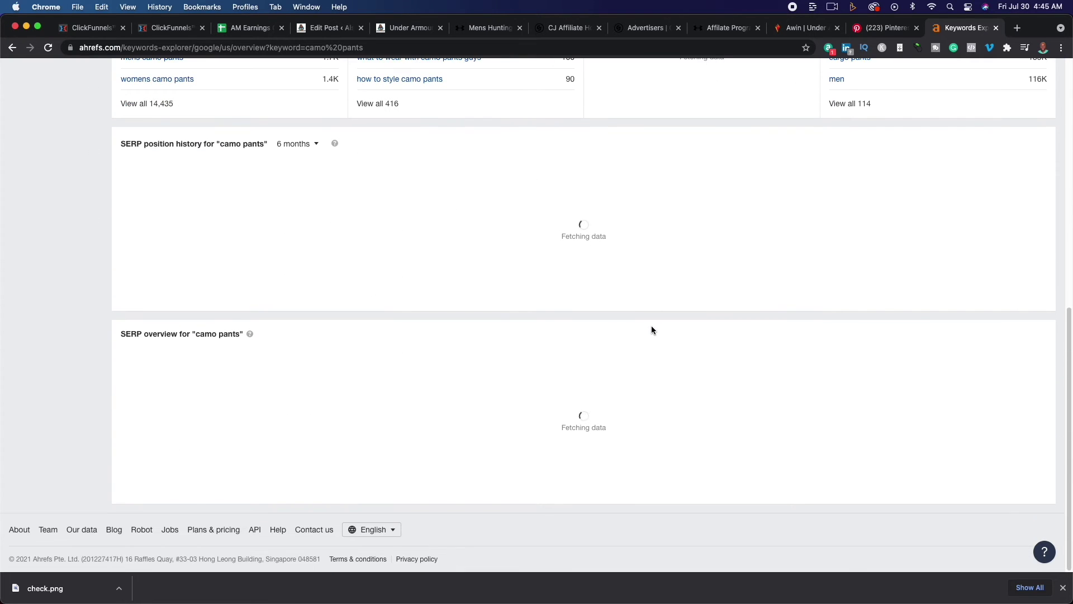
scroll(652, 330, down, 6)
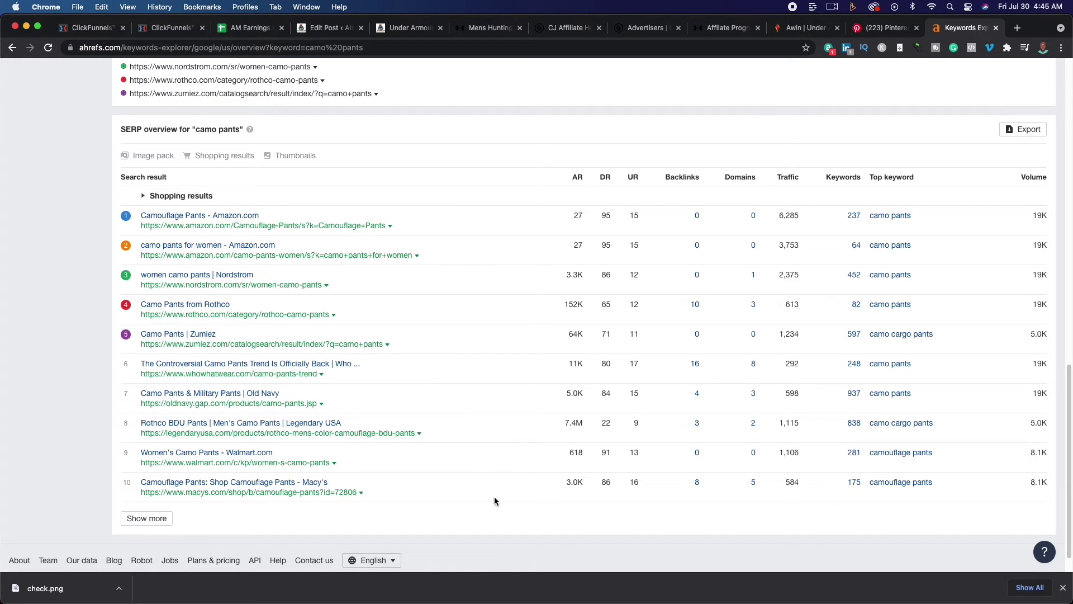
scroll(509, 433, up, 20)
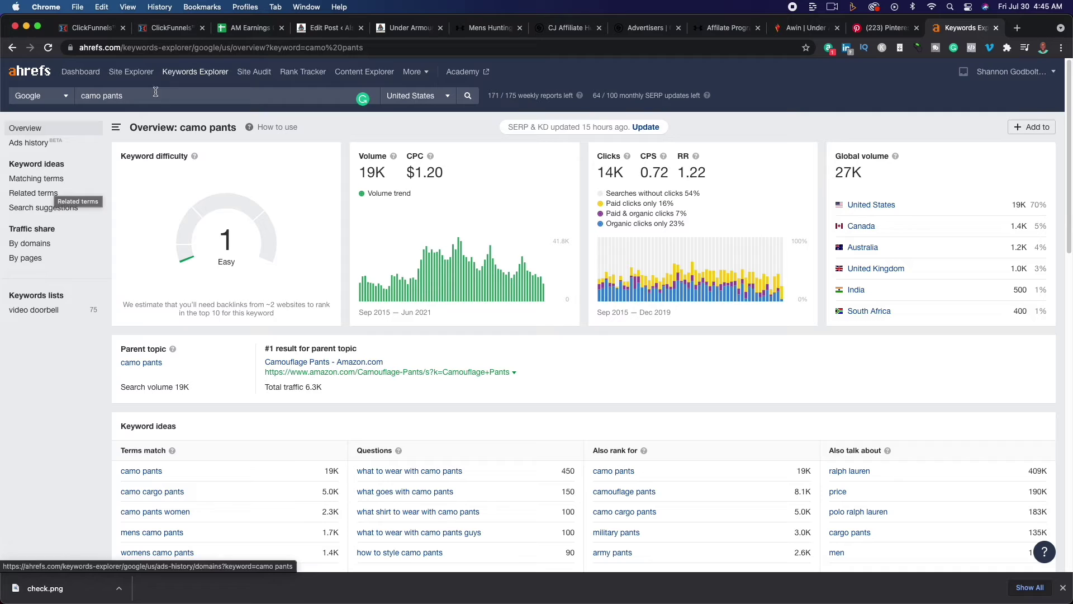
click(12, 47)
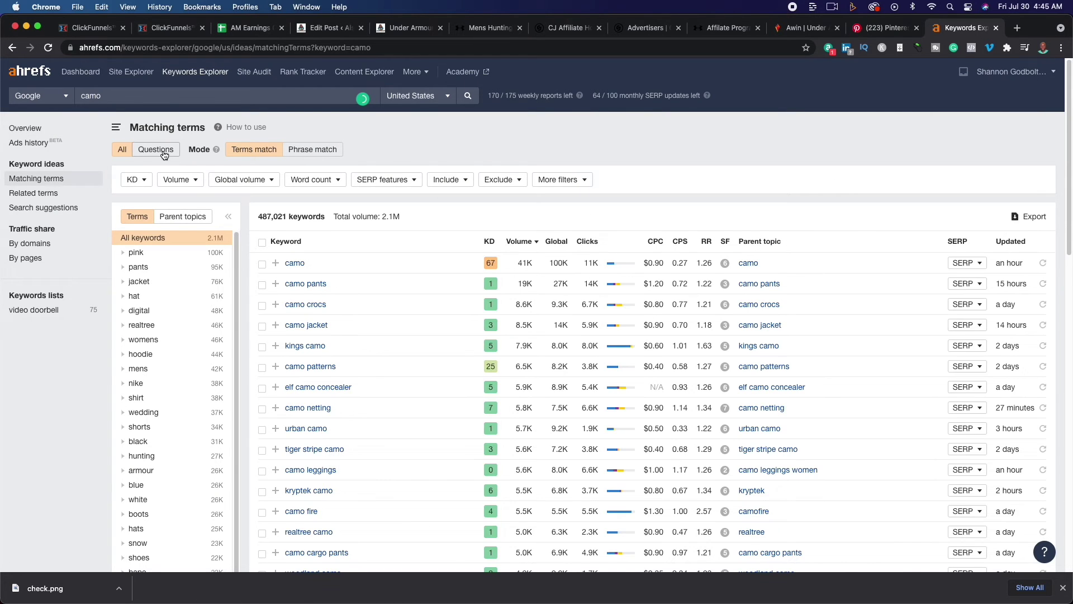
Show camo question keywords including pants, after trying cloth, narrowing to 416 results
click(156, 150)
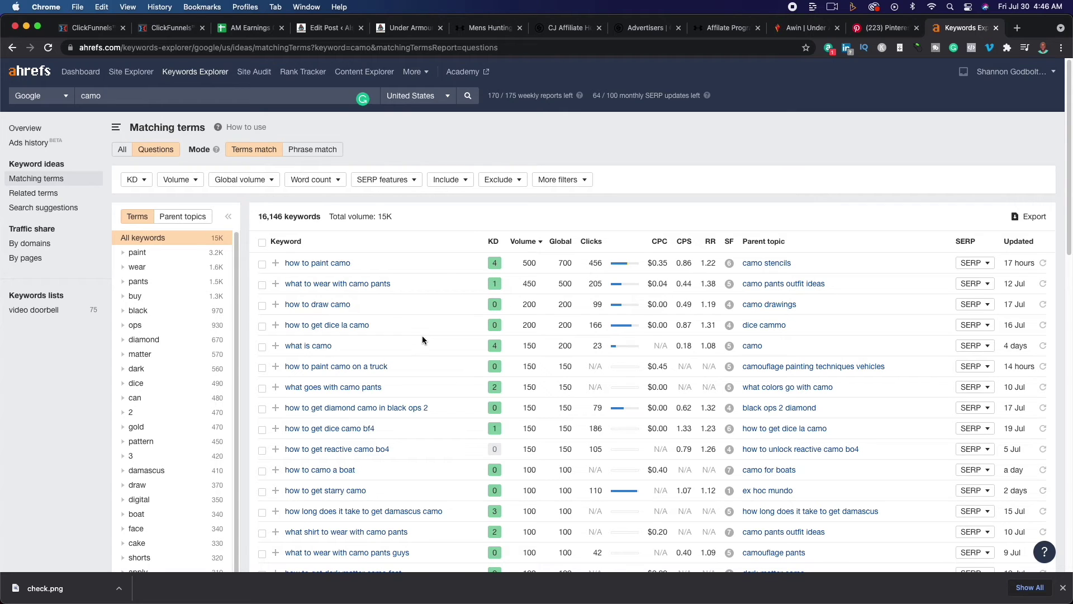
scroll(422, 339, down, 5)
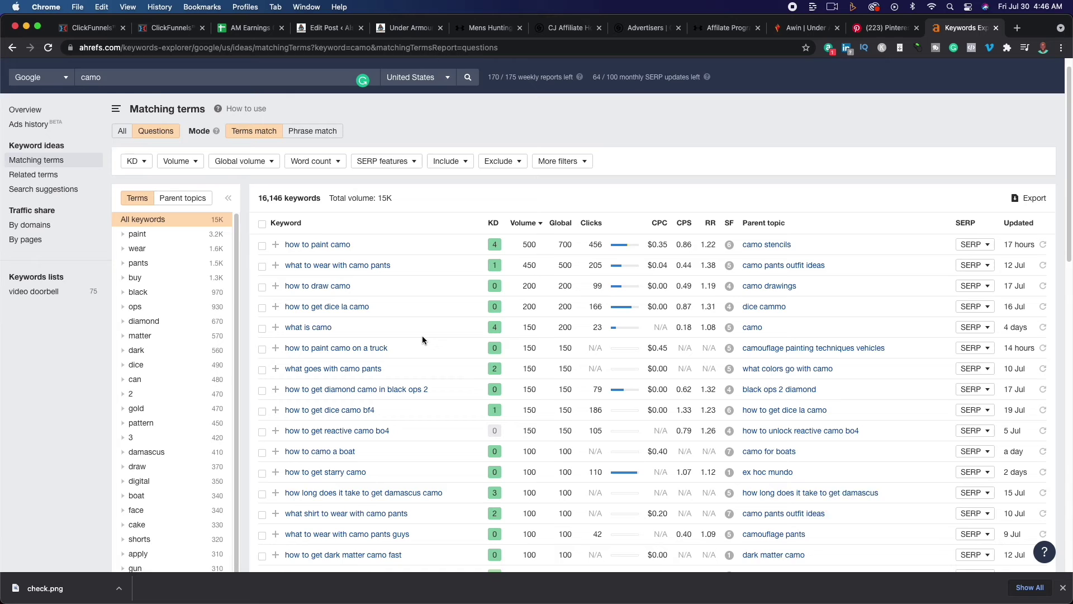
scroll(421, 336, up, 5)
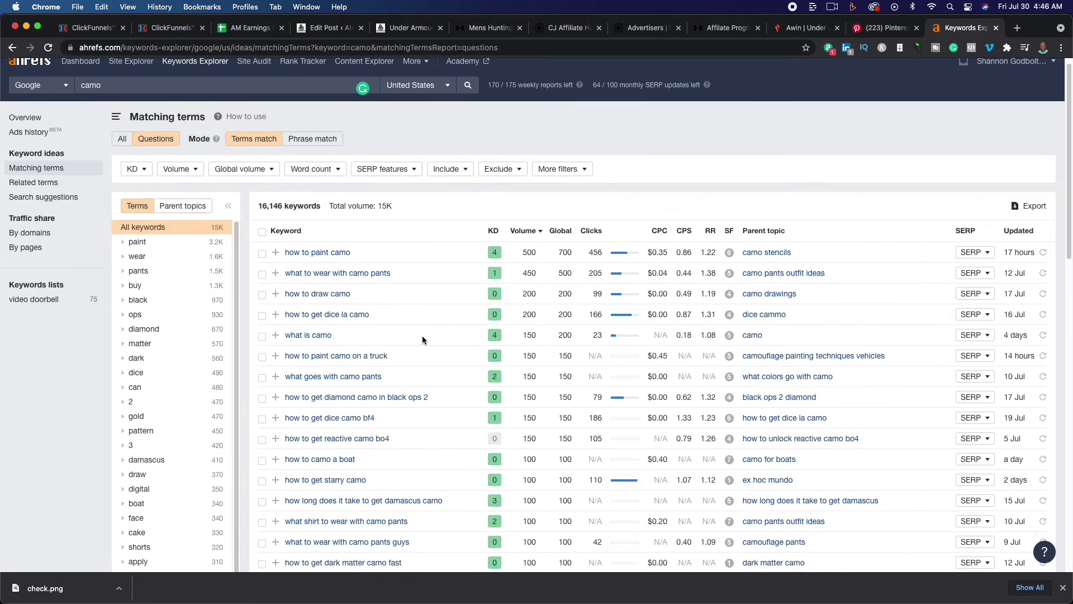
click(443, 180)
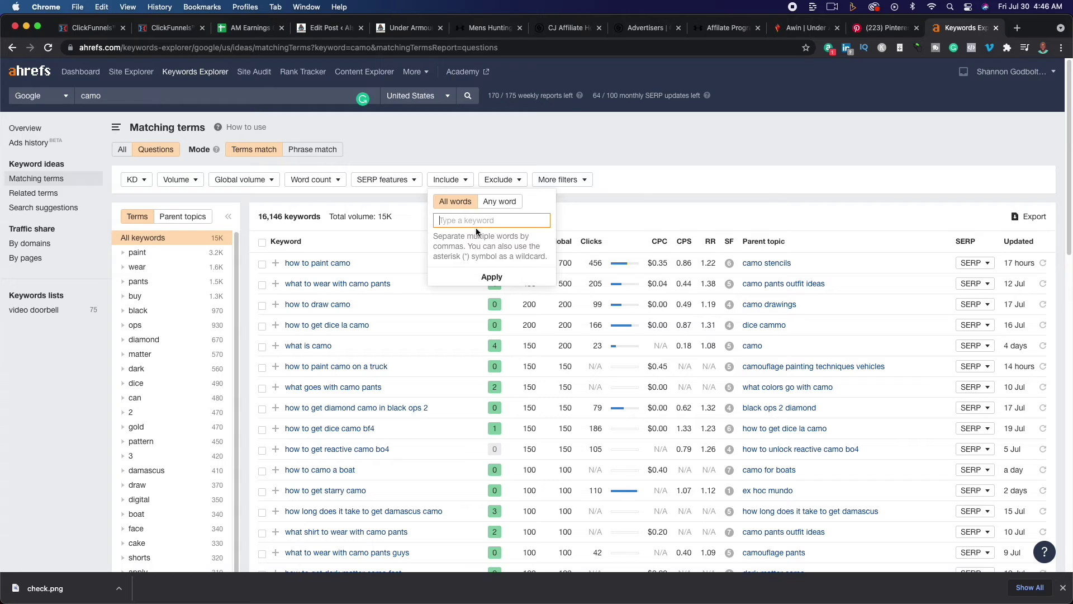
text(cloth*)
click(485, 283)
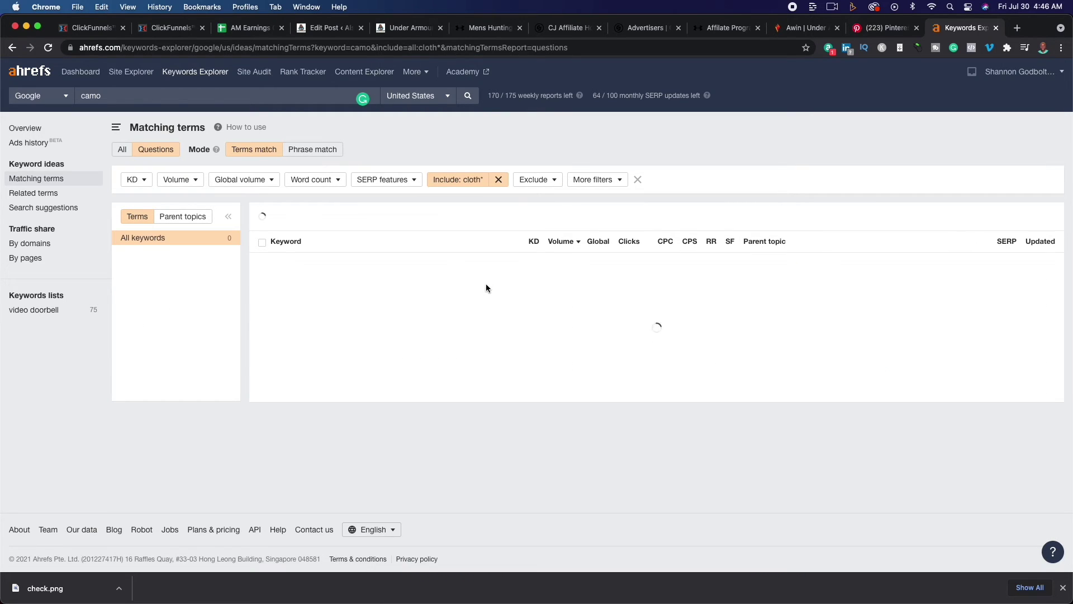
click(462, 181)
drag(465, 219, 439, 220)
text(pants)
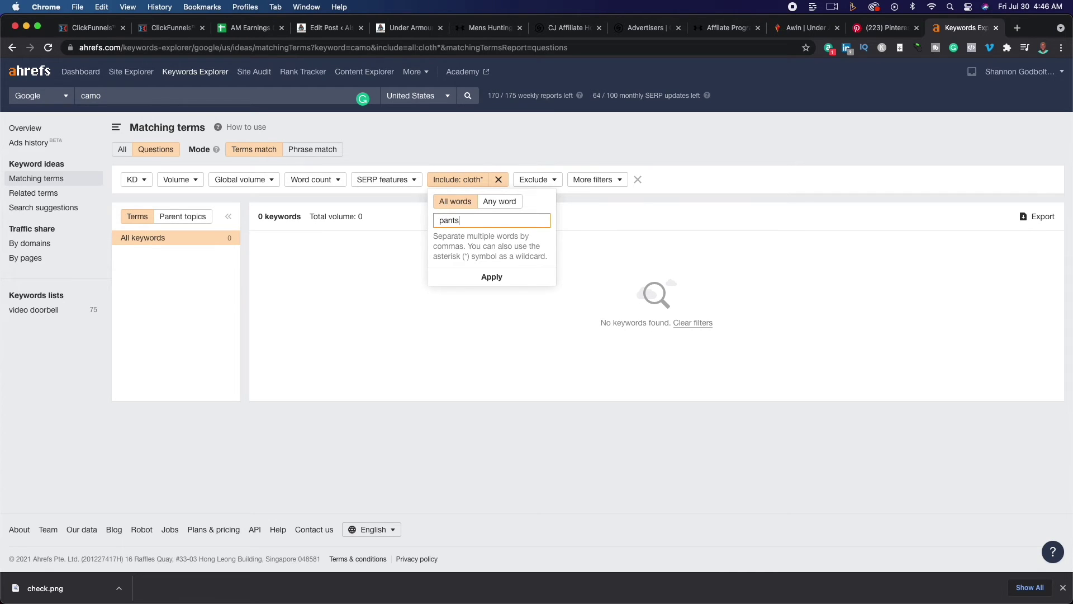
key(Return)
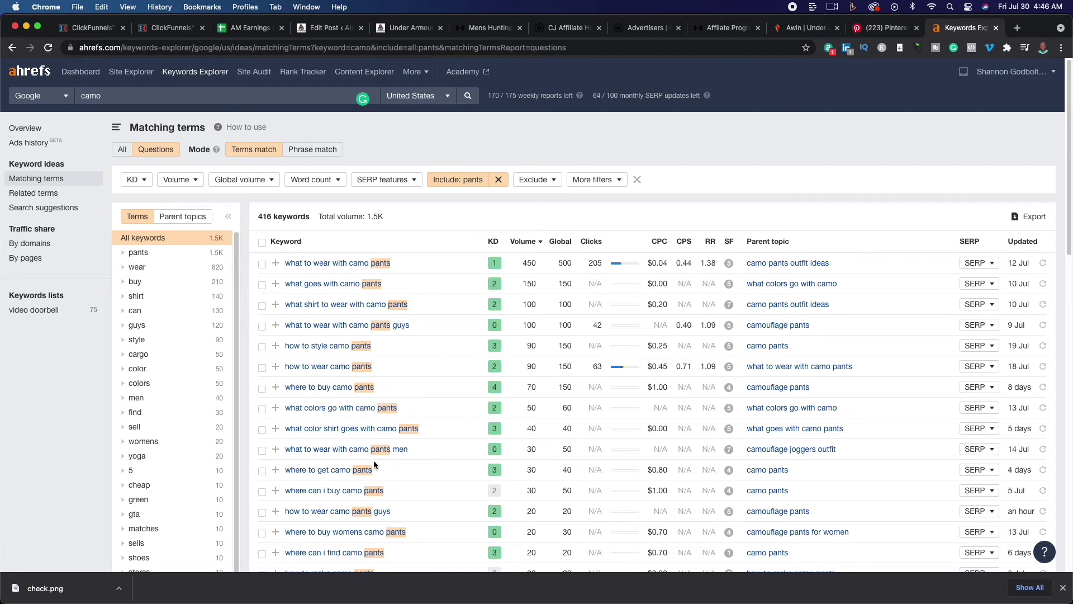
Show all keyword types and change the include filter to best, giving 3,956 keywords
click(123, 149)
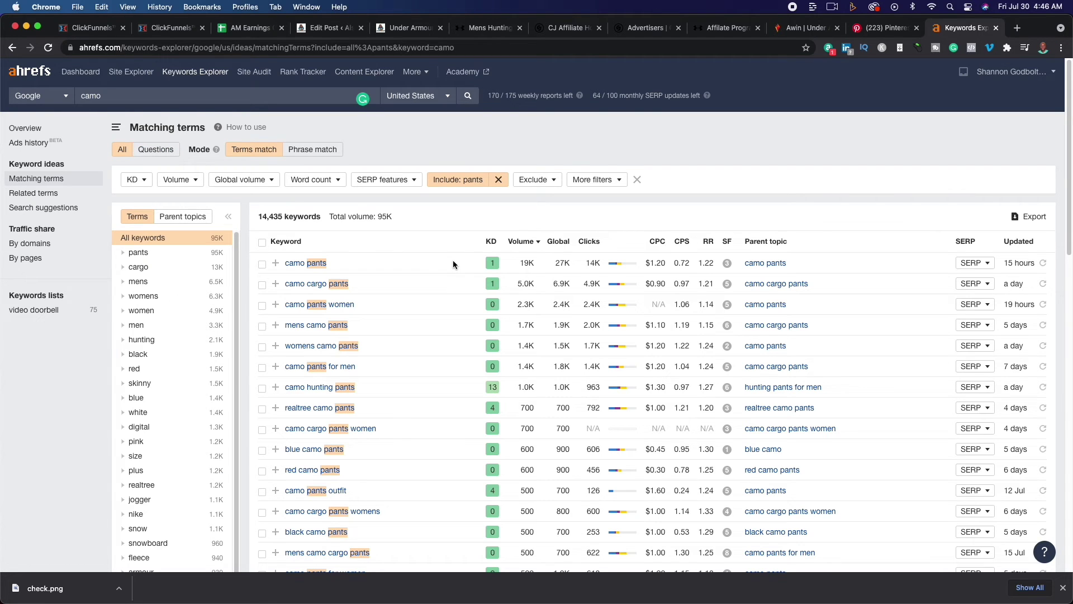
click(455, 179)
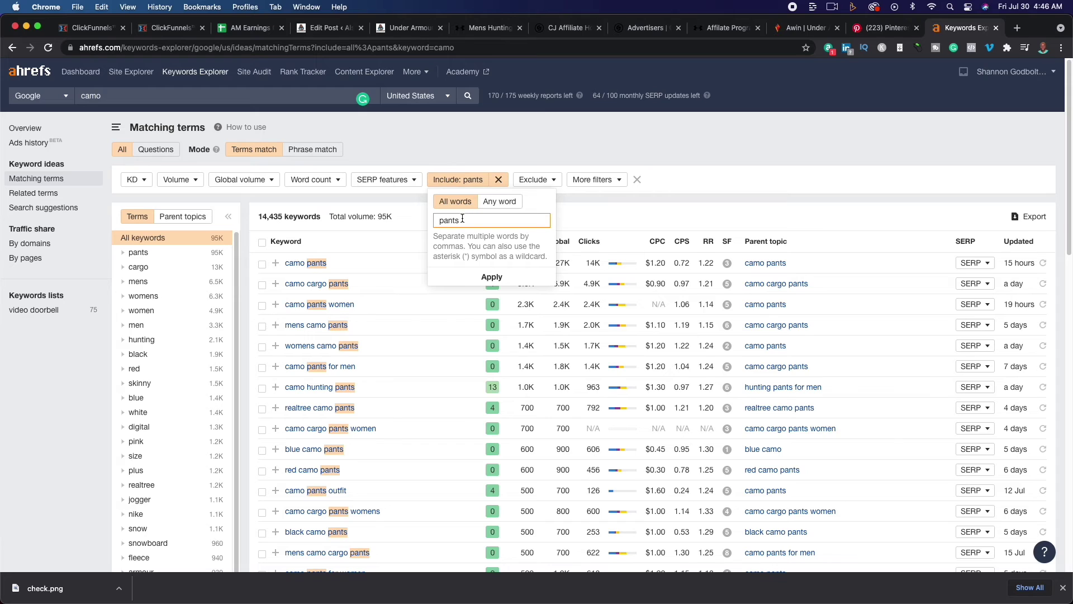
double_click(463, 220)
text(best)
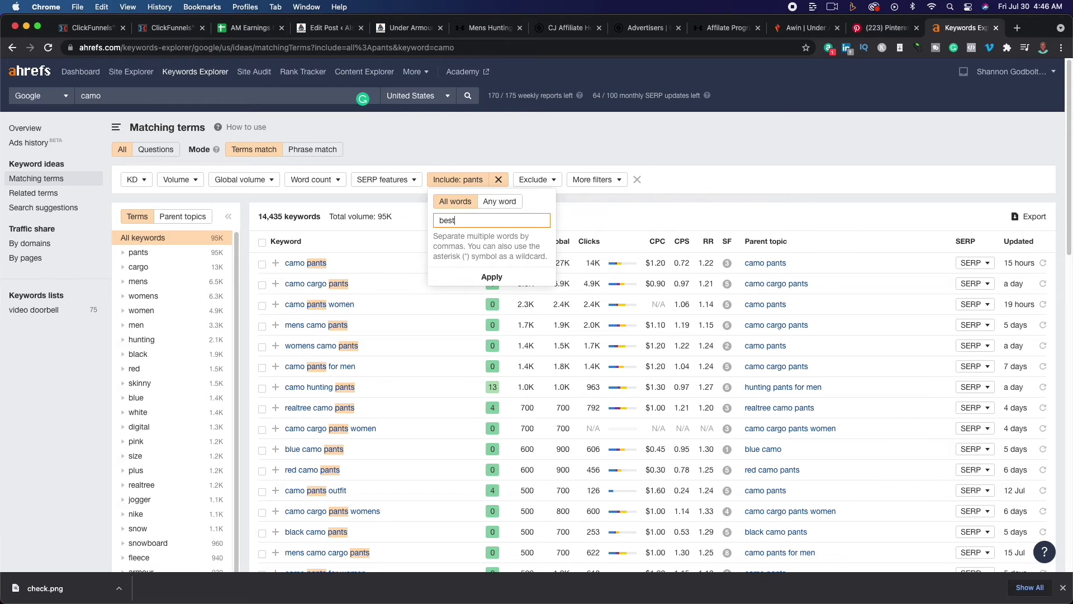
click(464, 277)
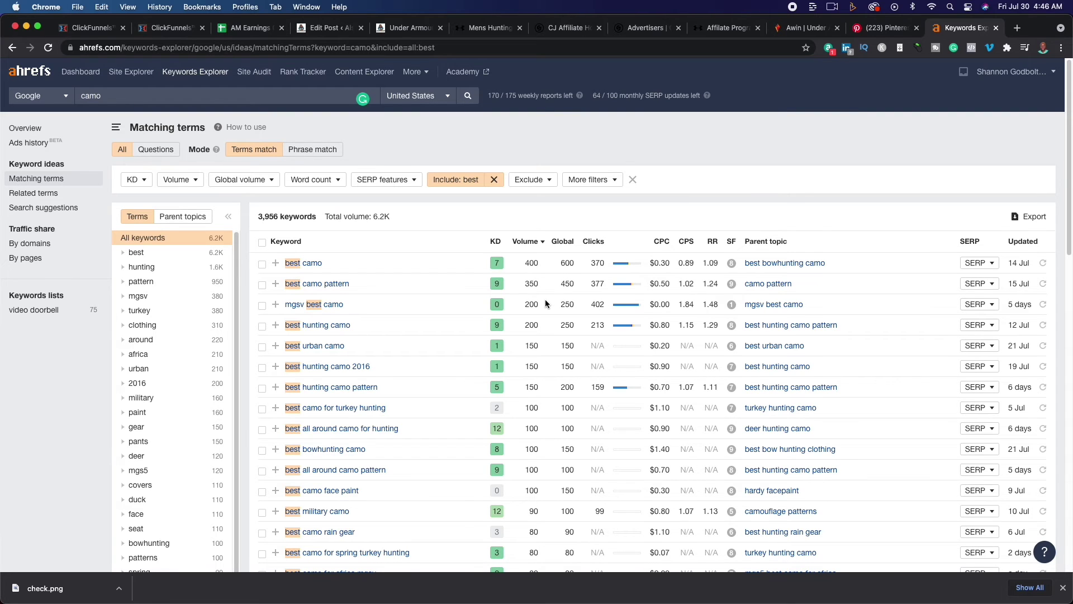
scroll(453, 358, down, 3)
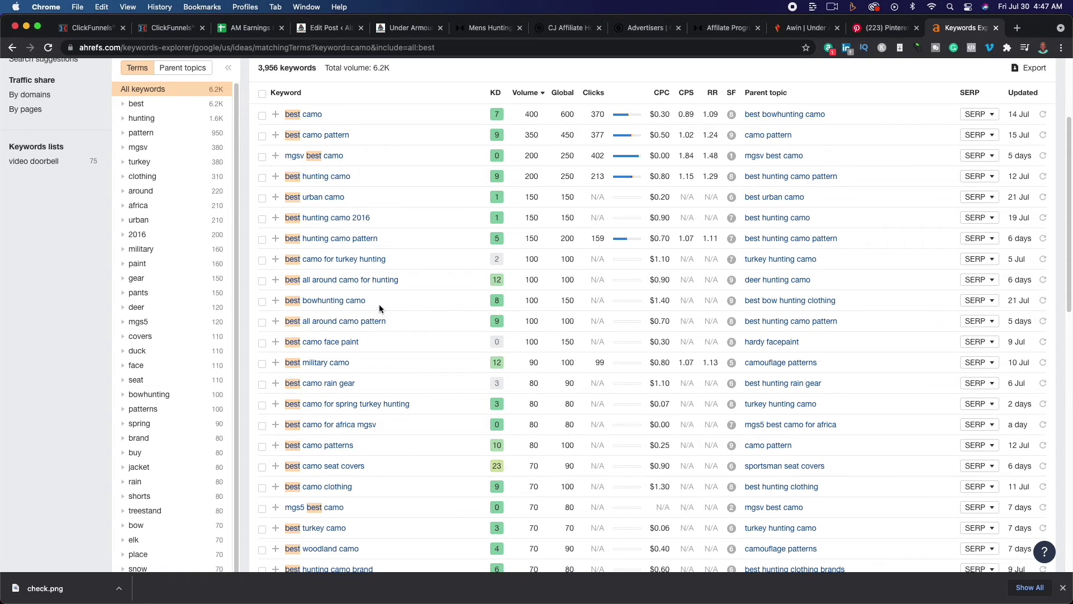
Open the 'best all around camo for hunting' overview and review its SERP history and results
click(377, 281)
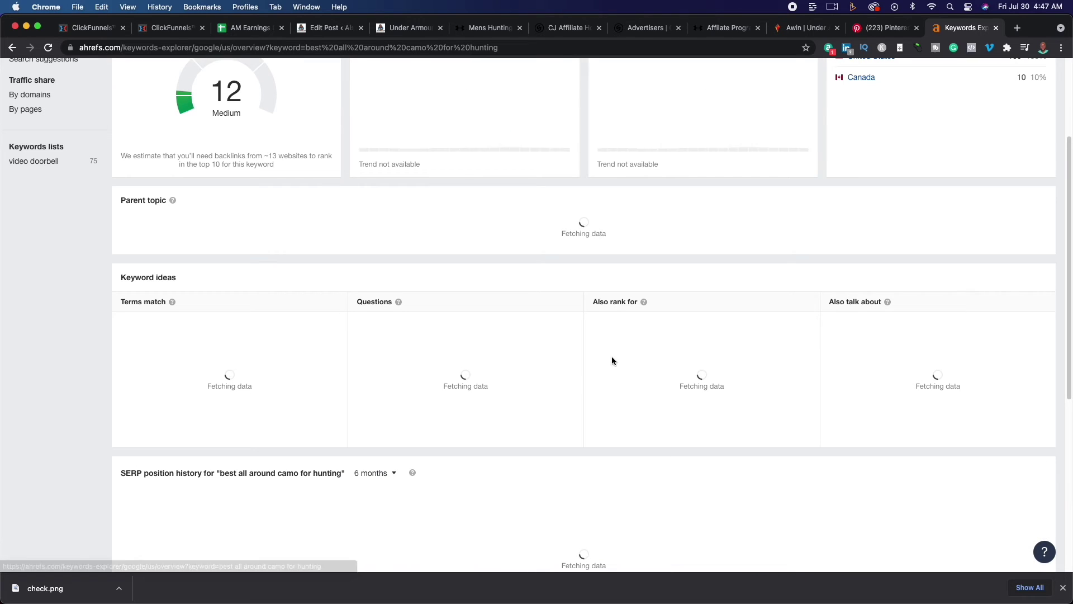
scroll(386, 370, down, 10)
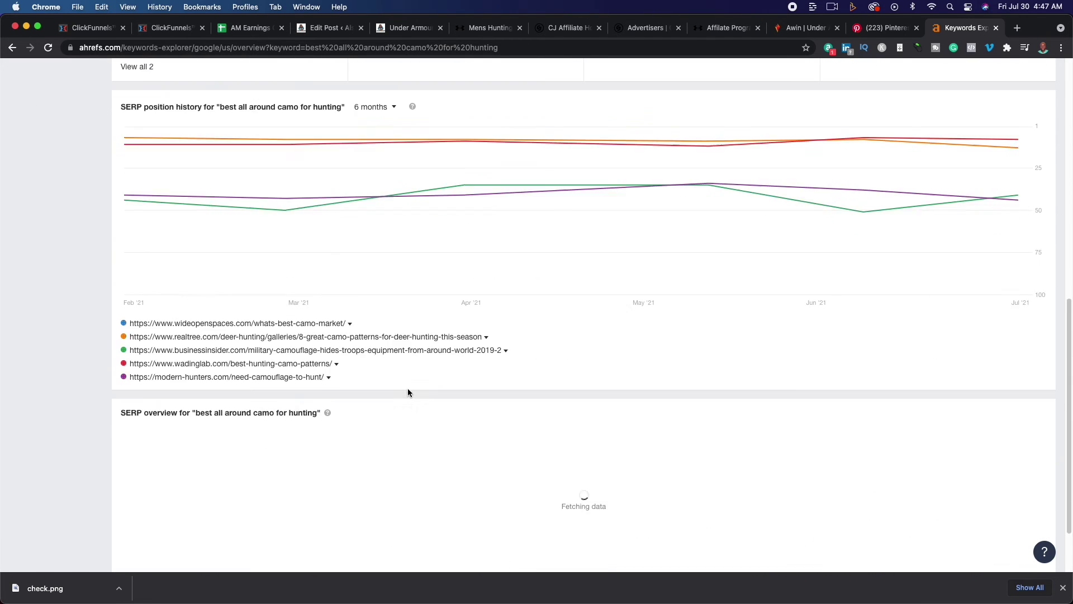
scroll(408, 392, down, 3)
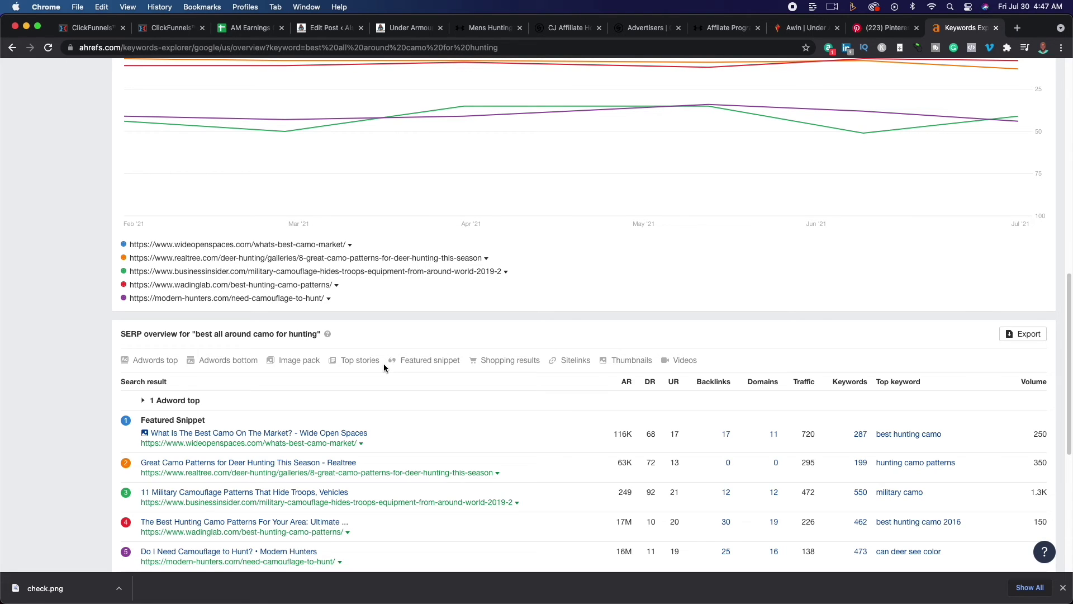
scroll(384, 365, down, 5)
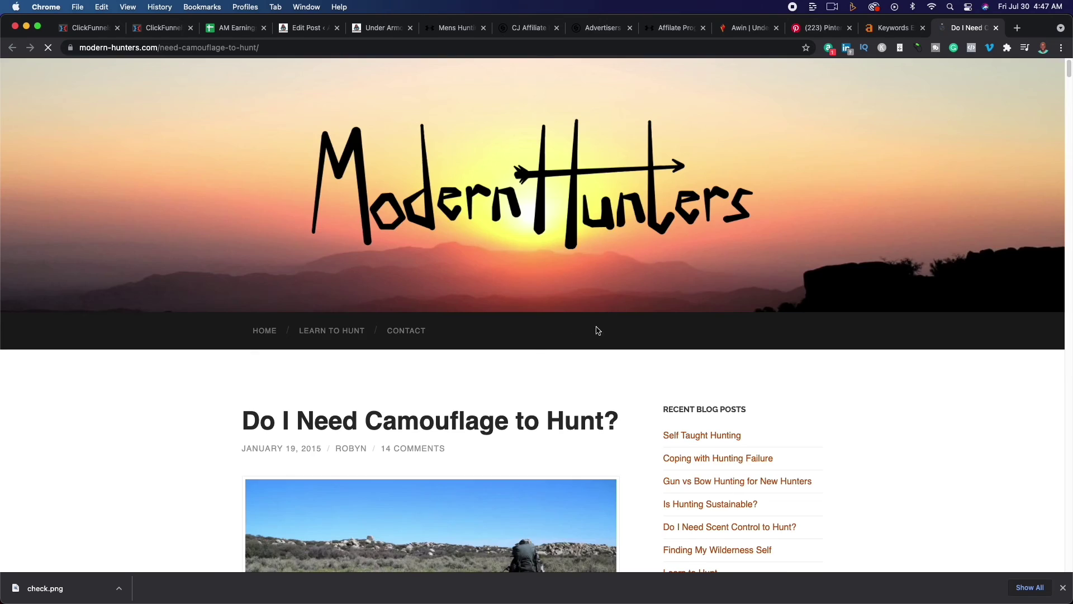
Count the Modern Hunters article's words with Word Counter Plus, finding 4404
scroll(431, 334, down, 8)
scroll(431, 333, down, 12)
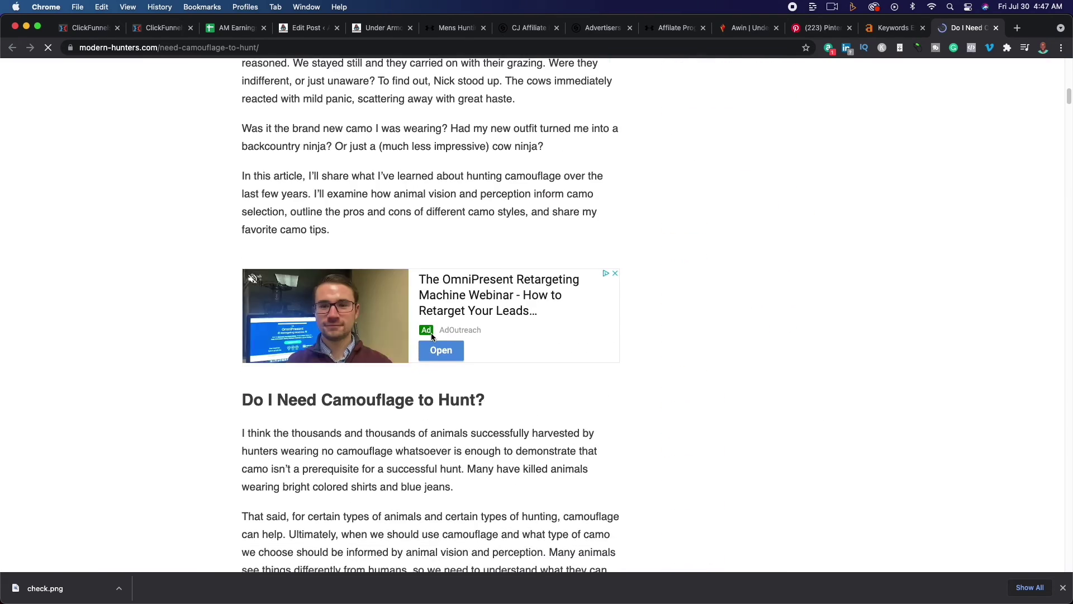
scroll(431, 335, down, 8)
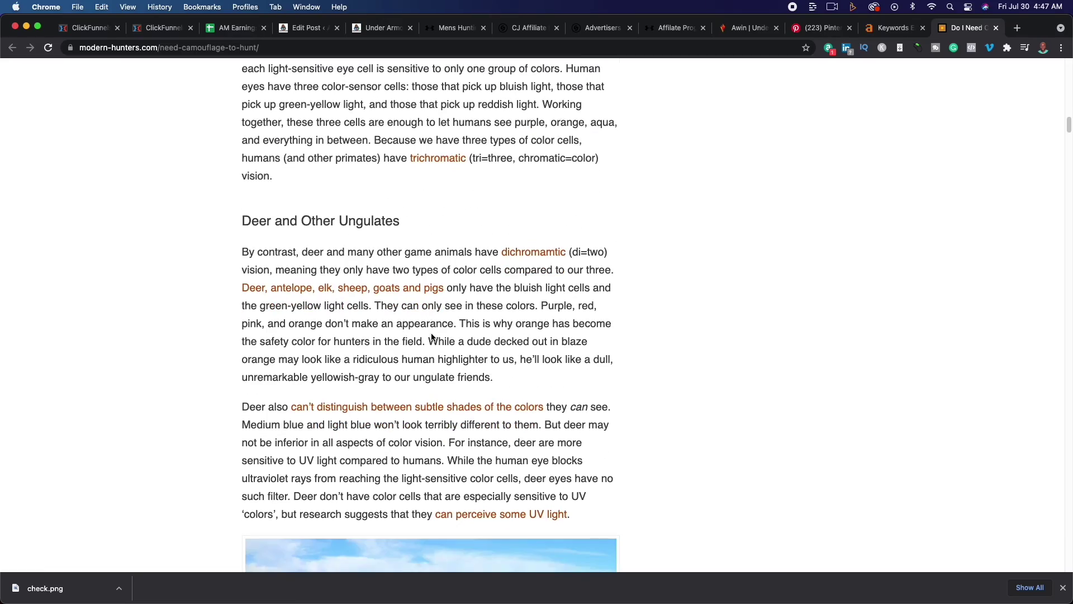
scroll(432, 337, down, 10)
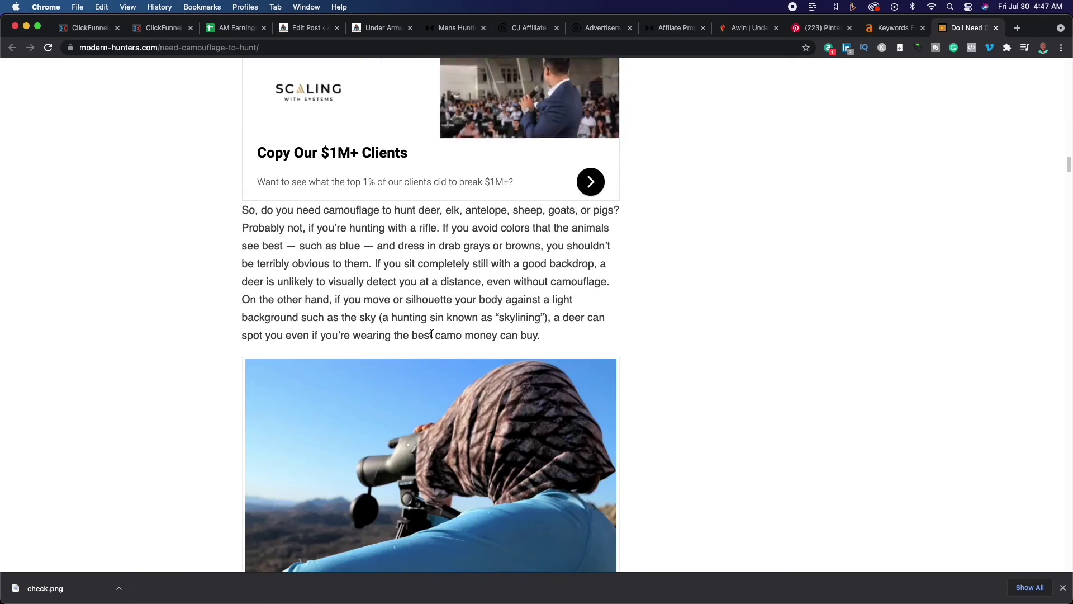
scroll(431, 337, down, 10)
scroll(432, 337, up, 20)
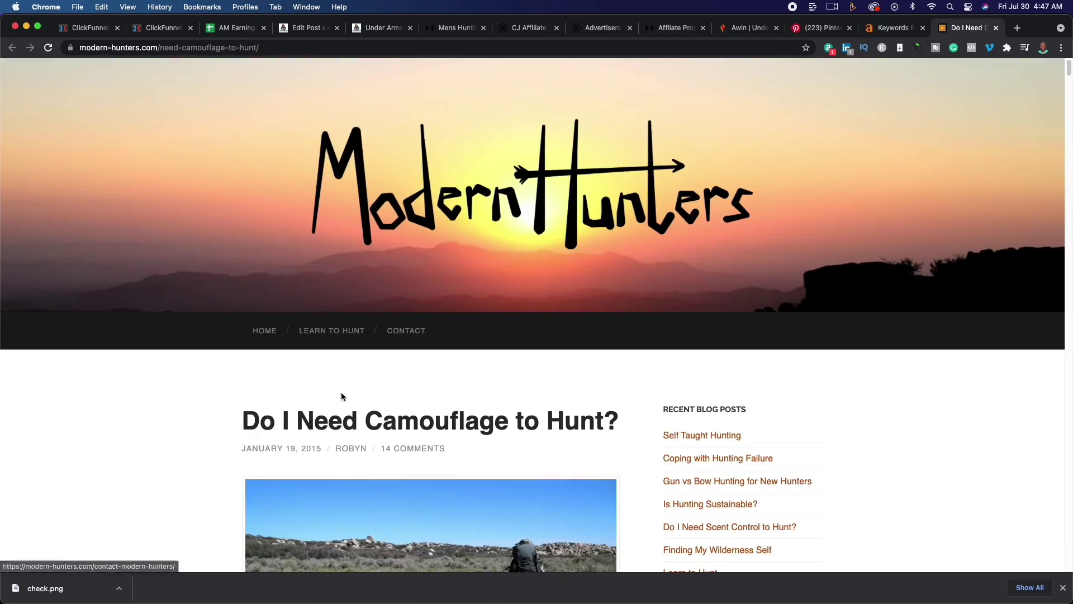
scroll(208, 432, down, 6)
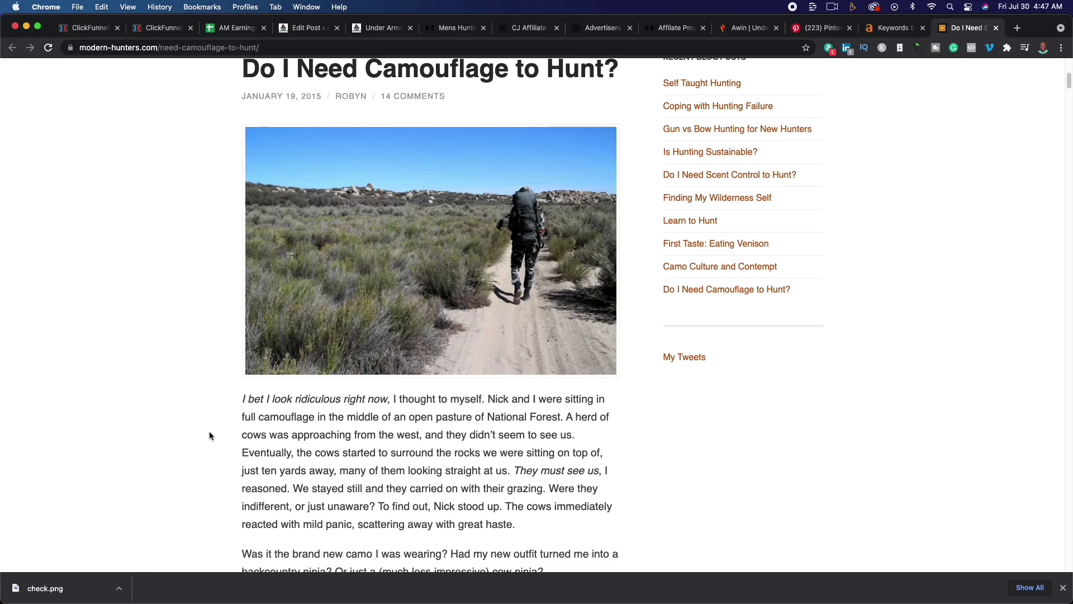
drag(242, 397, 550, 329)
scroll(411, 490, down, 20)
scroll(412, 487, up, 6)
scroll(550, 327, up, 7)
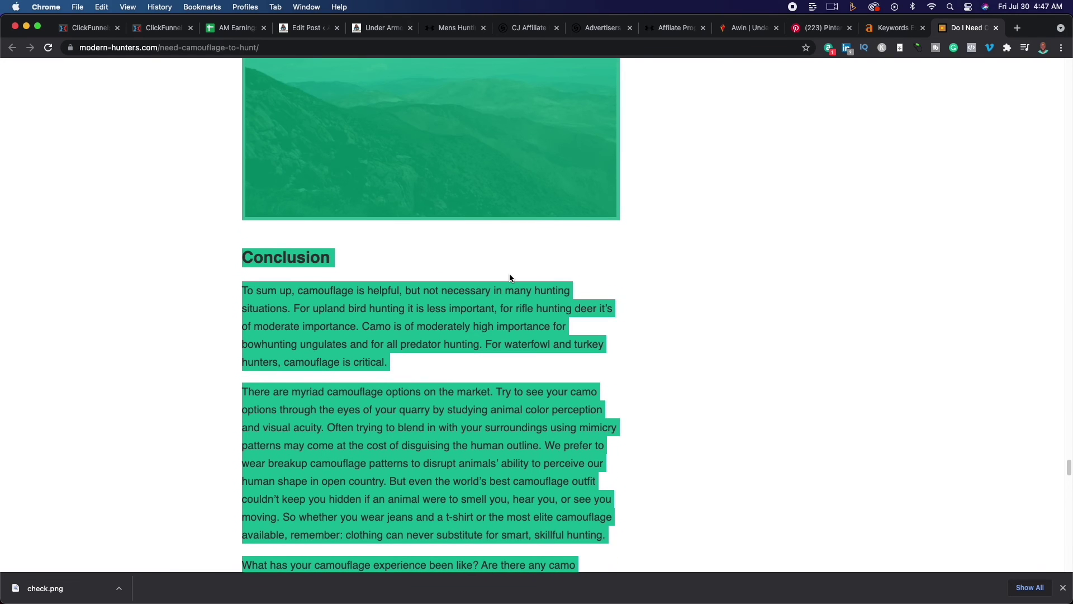
right_click(485, 323)
click(556, 440)
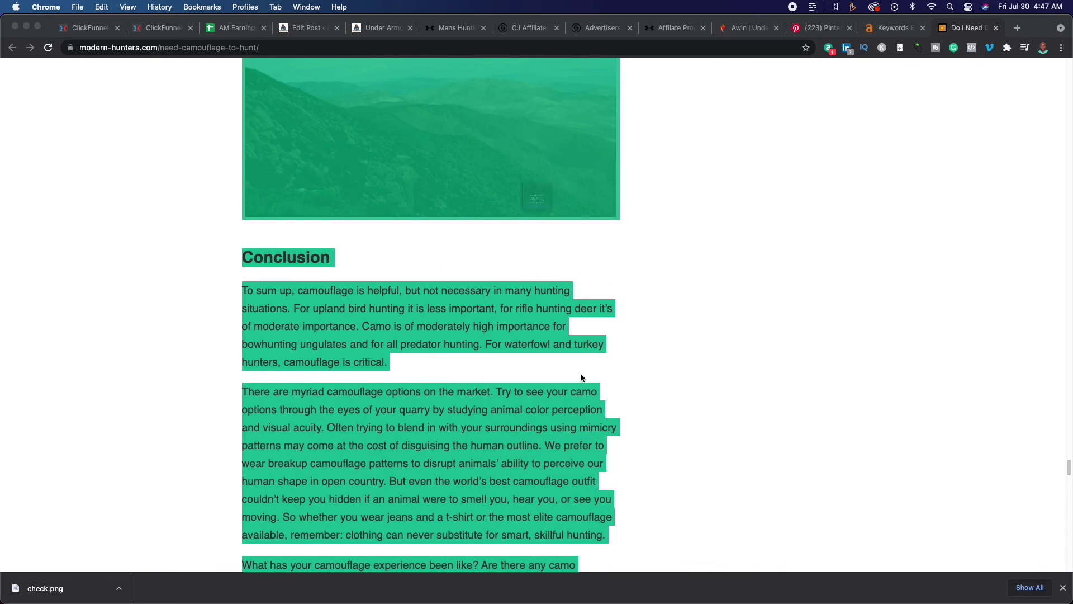
click(583, 254)
Copy the domain modern-hunters.com from the address bar
scroll(664, 351, up, 20)
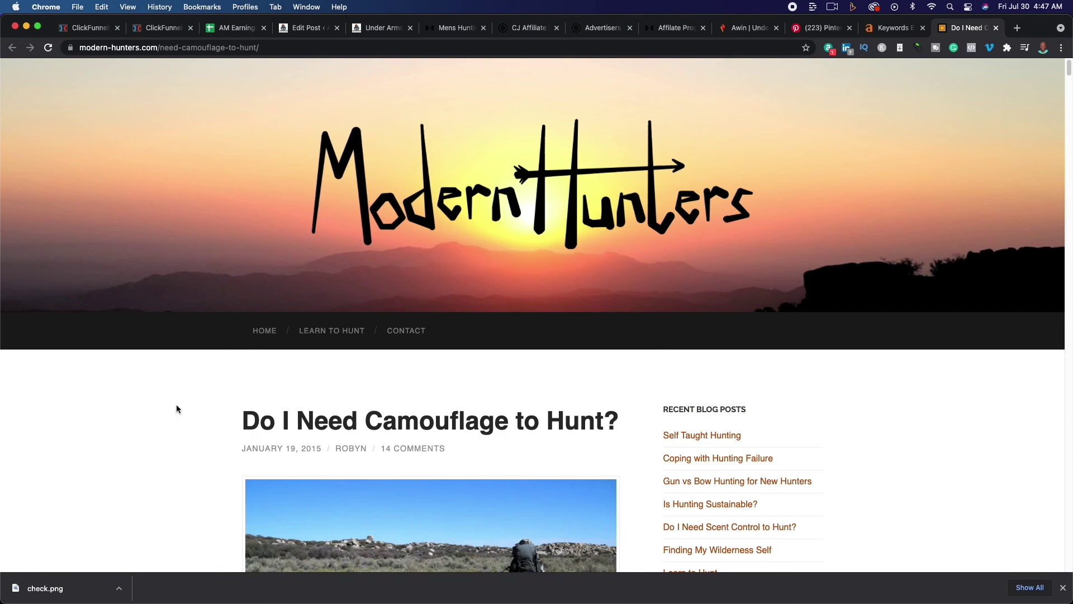
double_click(125, 47)
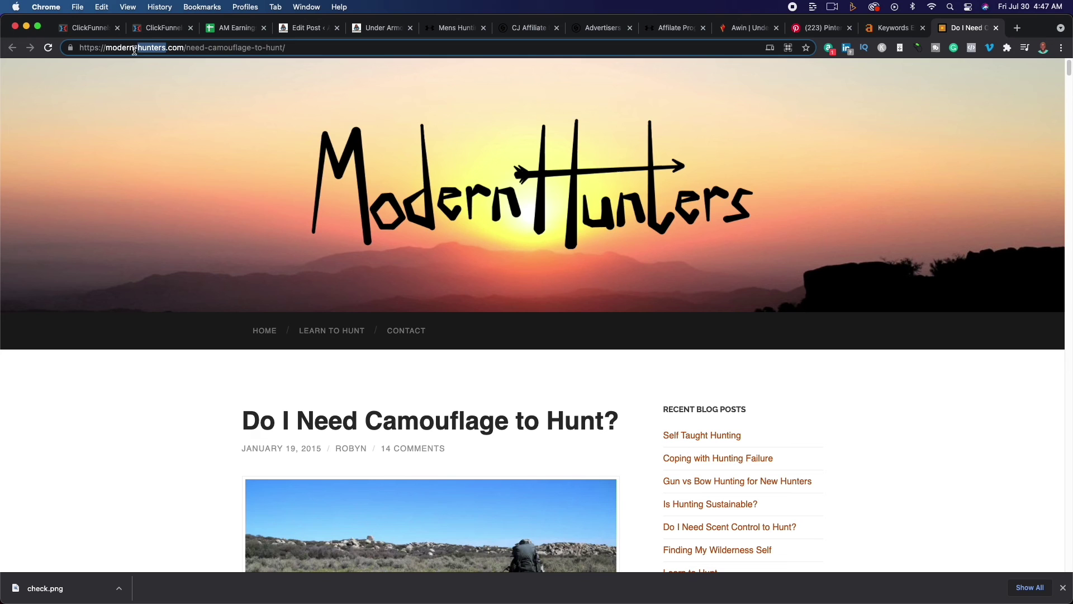
drag(105, 48, 179, 49)
key(super+c)
right_click(167, 48)
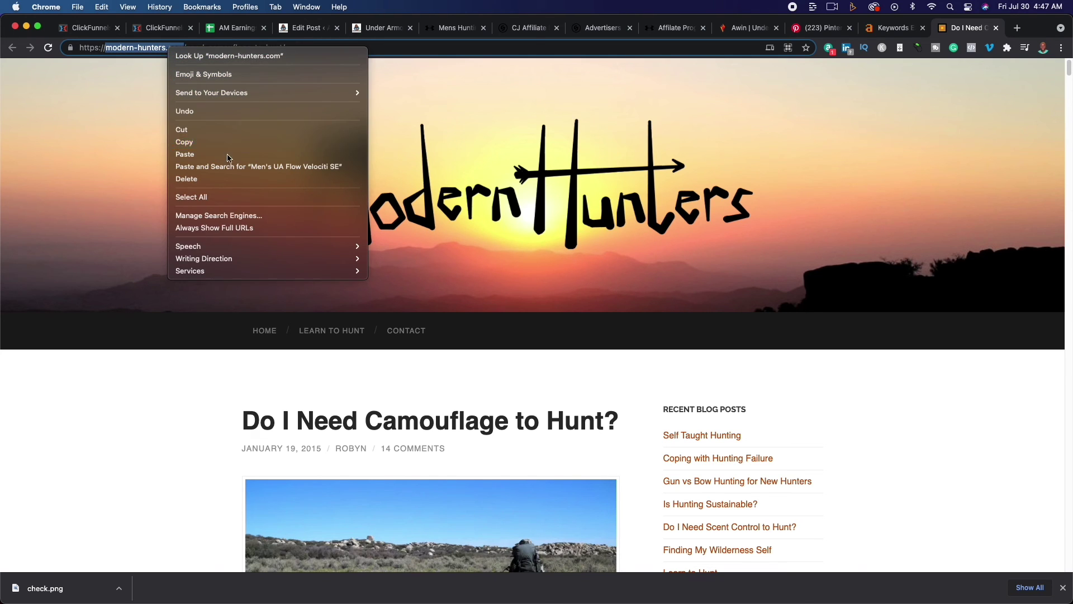
click(707, 288)
scroll(770, 388, down, 6)
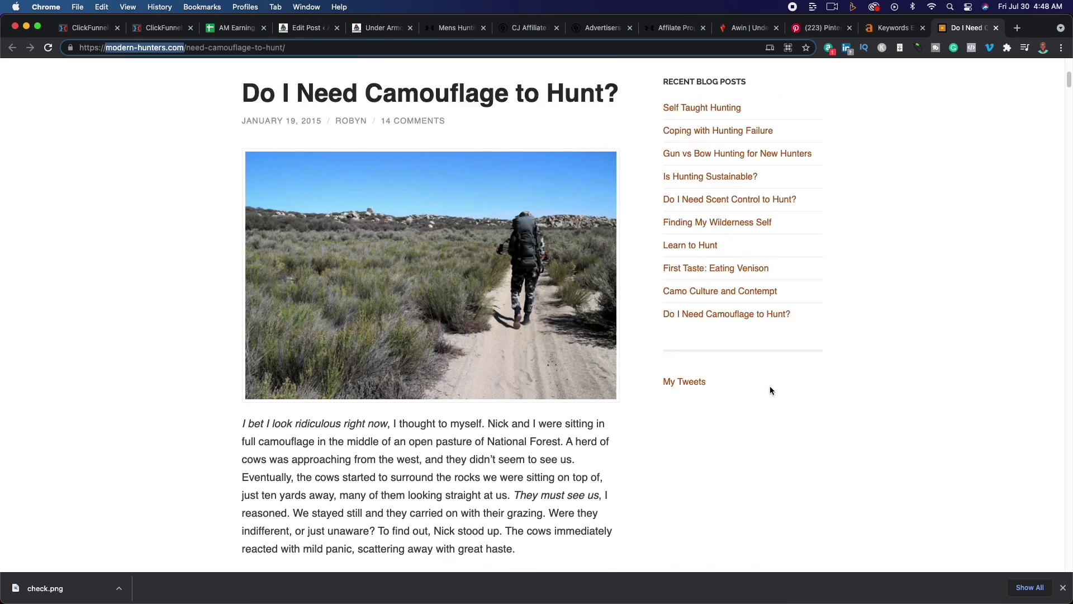
scroll(769, 390, up, 6)
scroll(770, 390, down, 15)
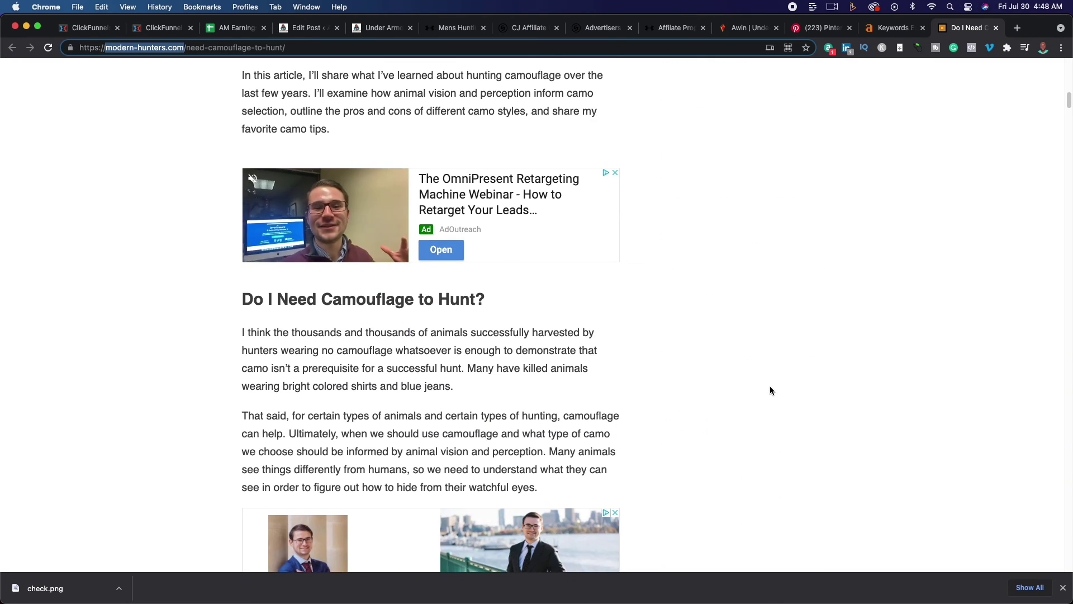
scroll(770, 389, down, 8)
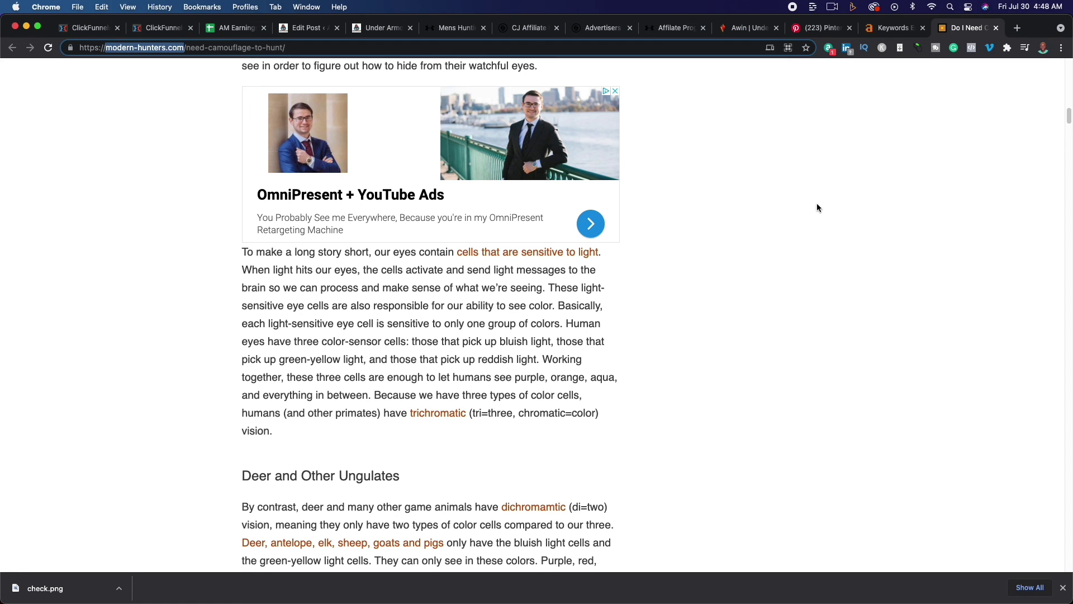
scroll(711, 234, up, 20)
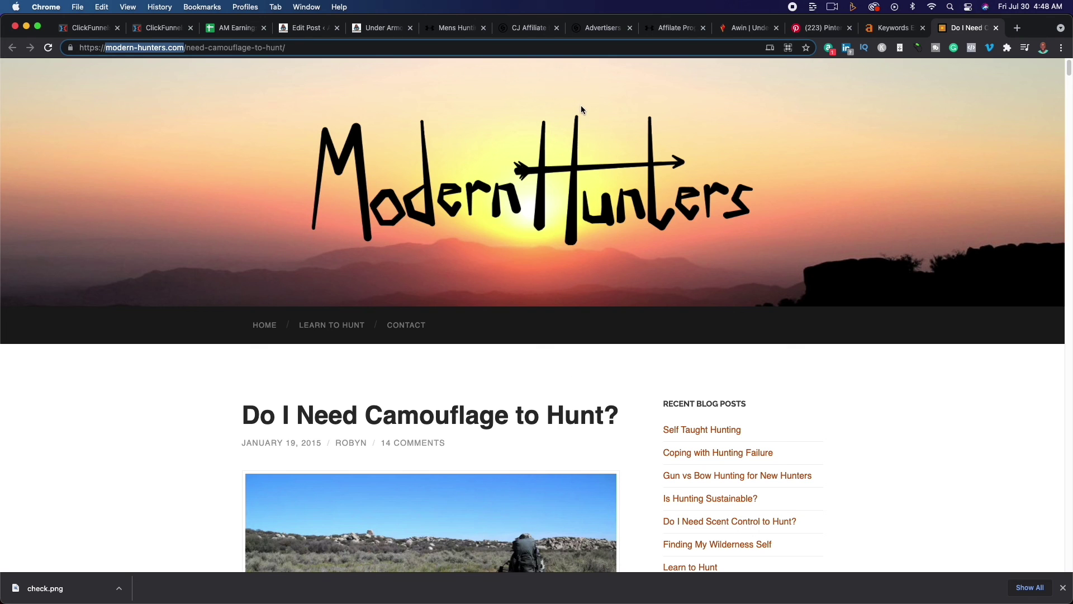
Look up modern-hunters.com in Ahrefs Site Explorer, showing DR 11 and 866 backlinks
click(893, 27)
scroll(403, 228, up, 15)
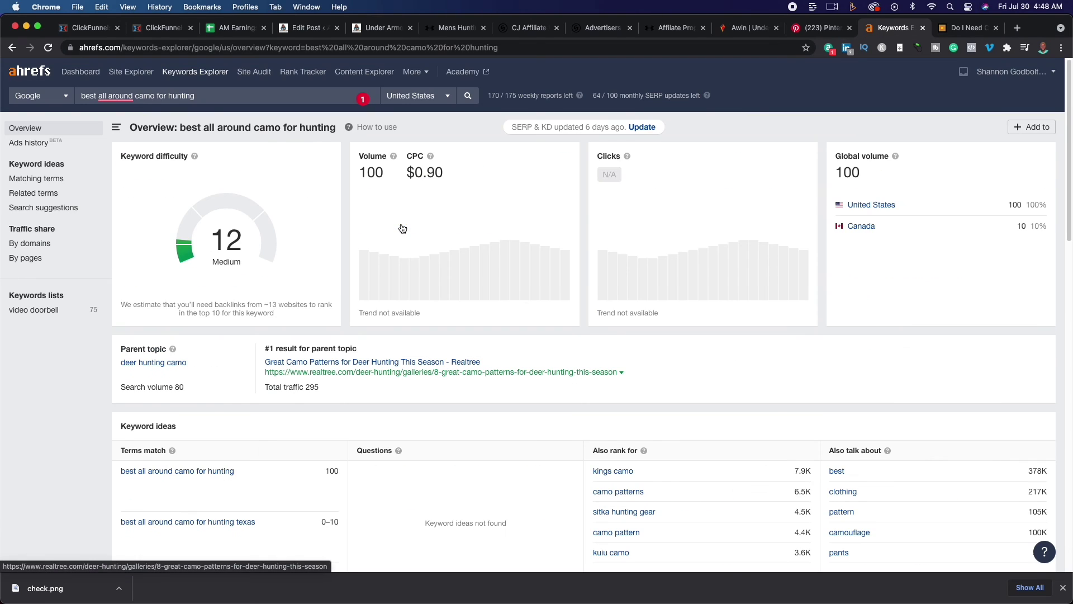
click(226, 96)
click(134, 74)
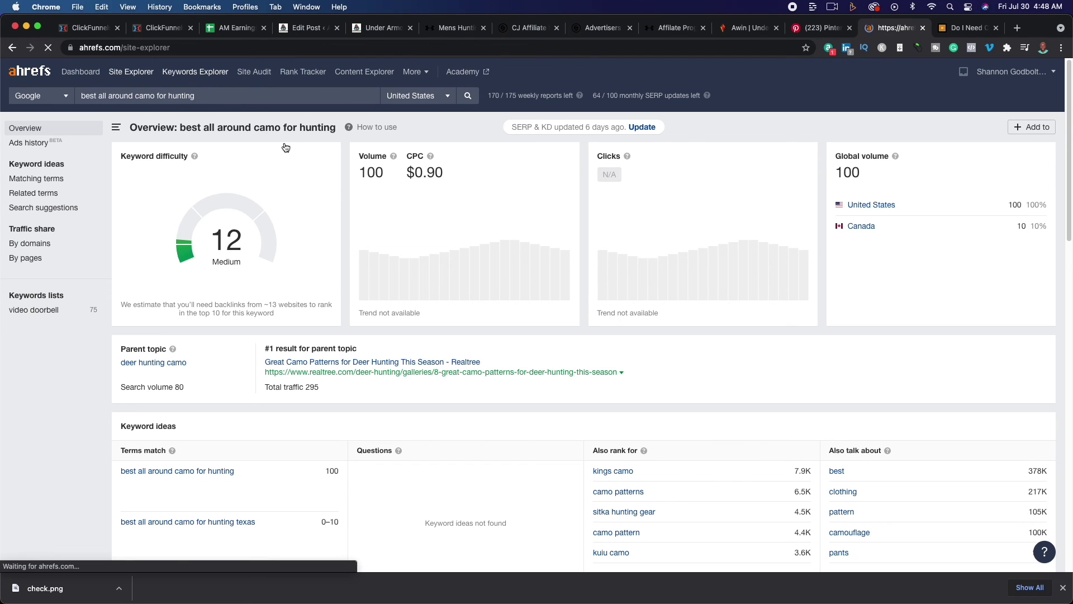
key(super+v)
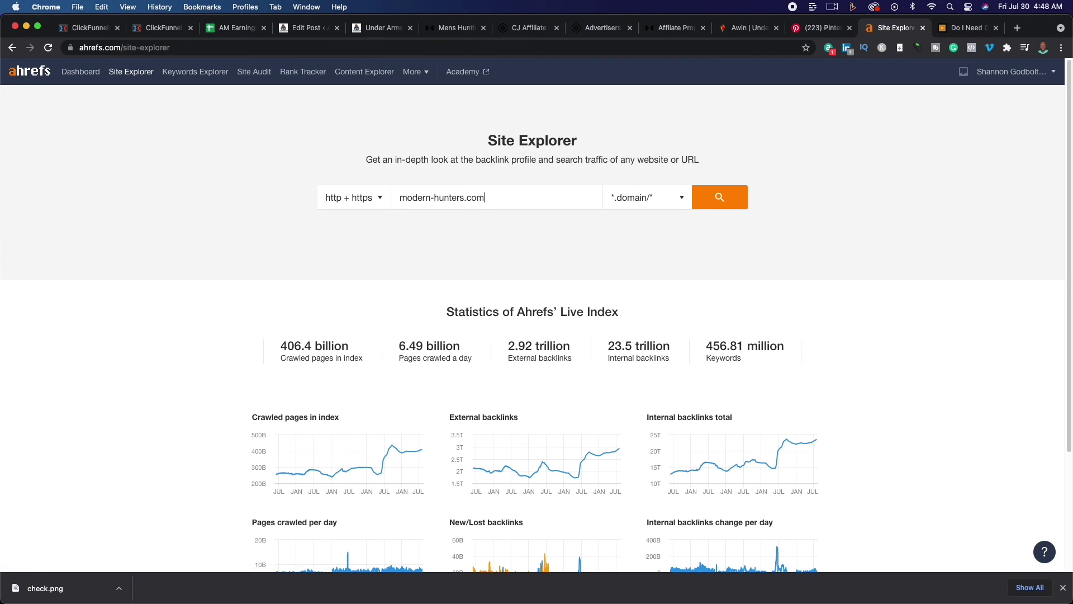
key(Return)
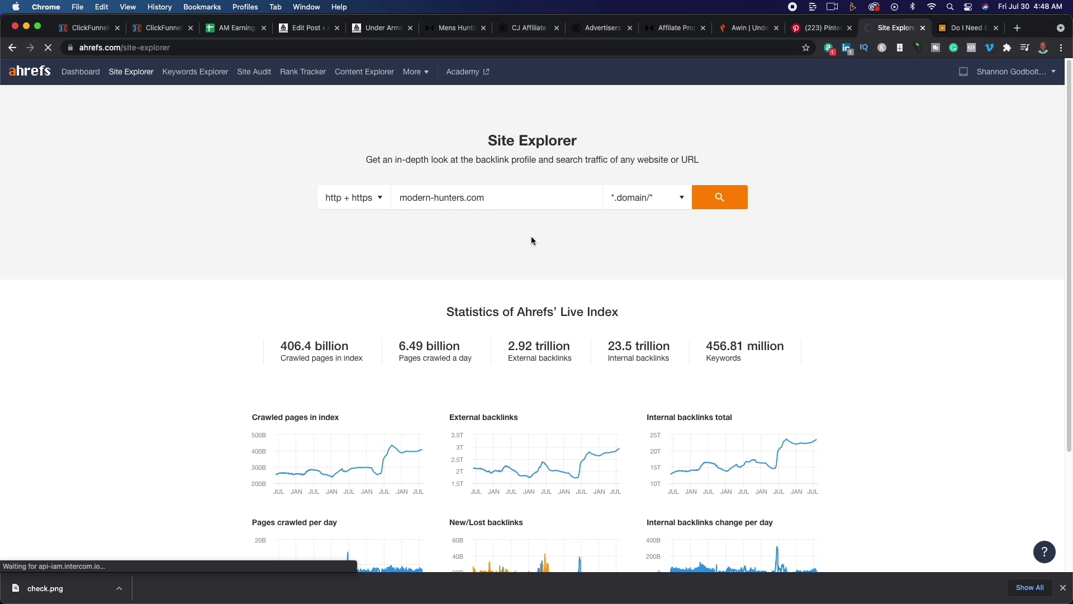